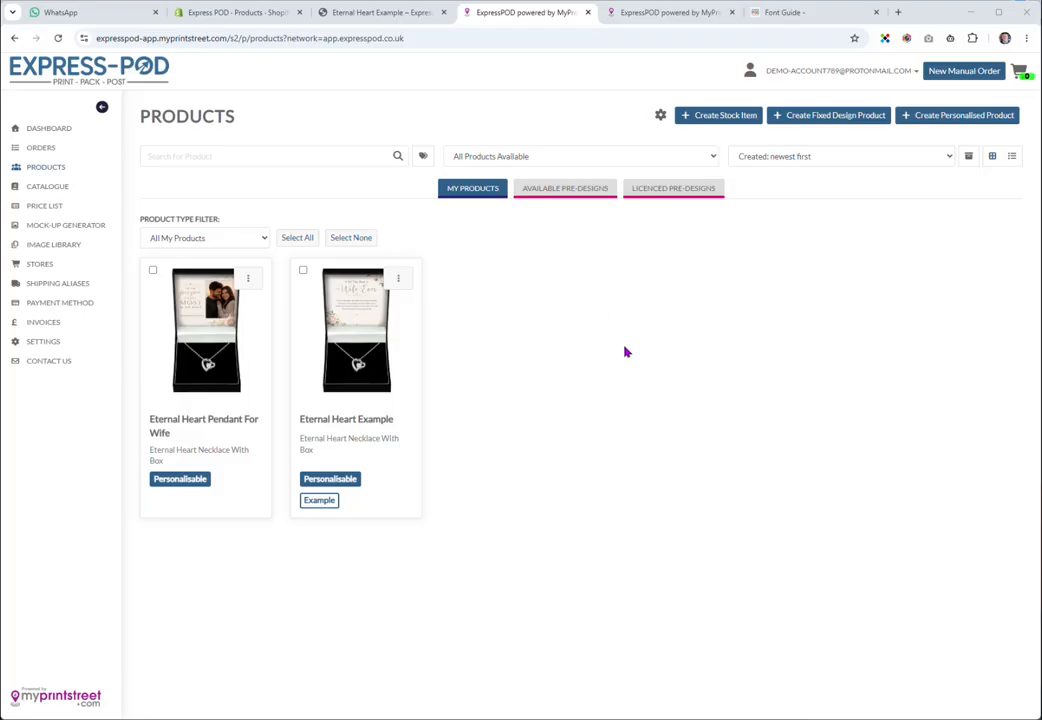
Switch to the Eternal Heart Example storefront preview tab
{"action": "left_click", "coordinate": [370, 17]}
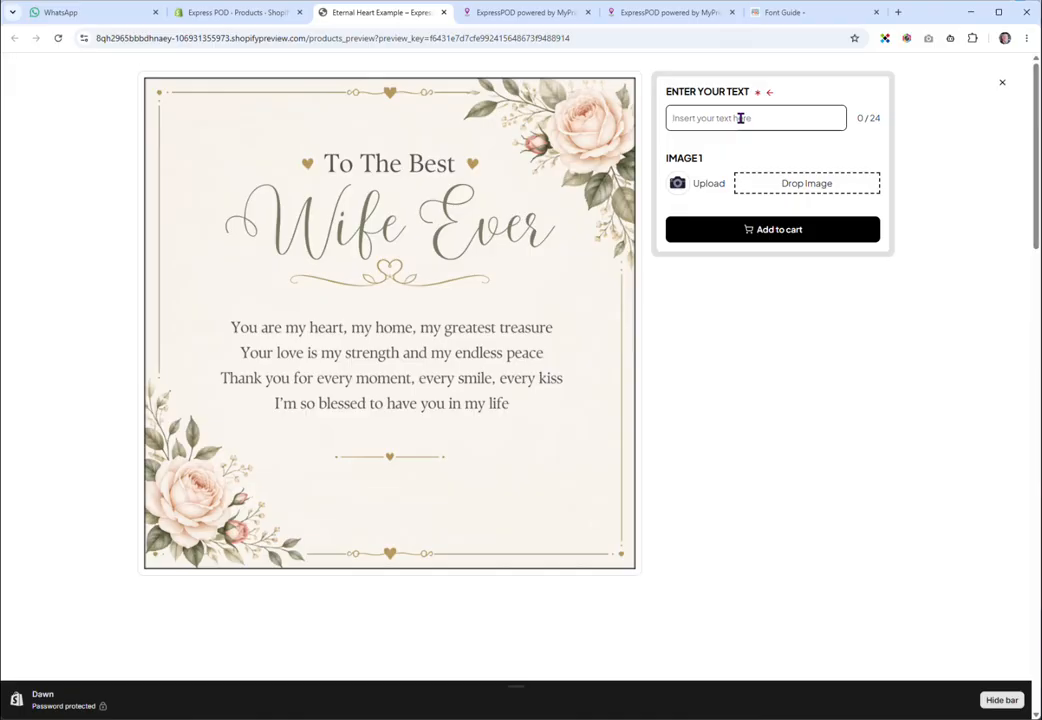
Enter 'Love From Your Husband' as the card's sign-off text in the storefront preview
{"action": "type", "text": "Love "}
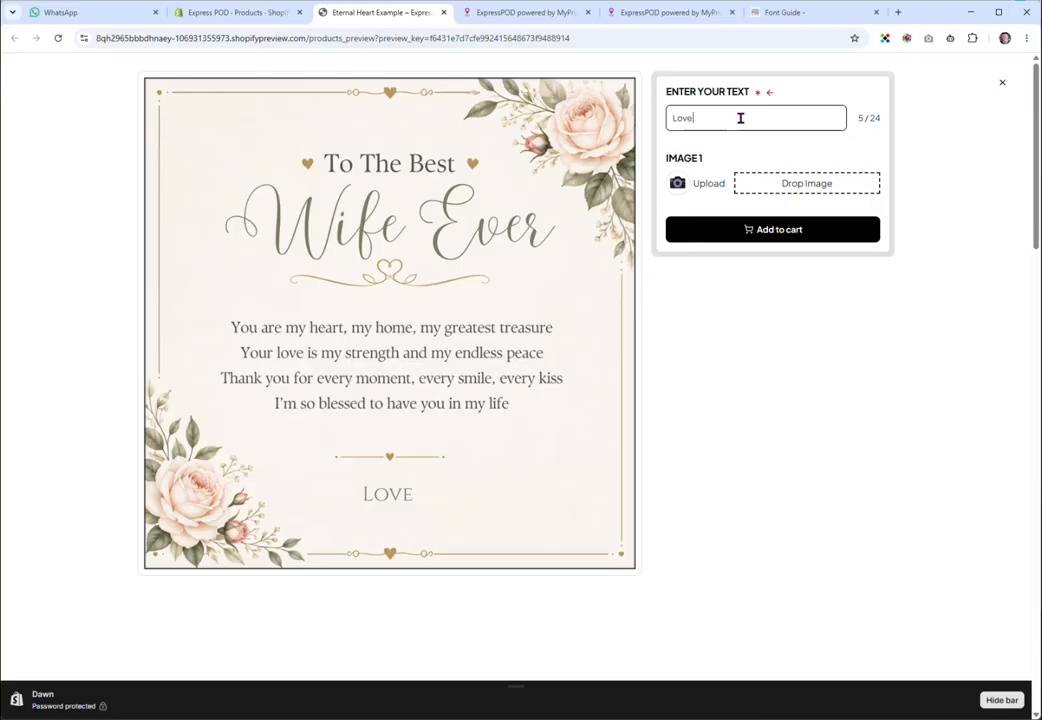
{"action": "type", "text": "From Your "}
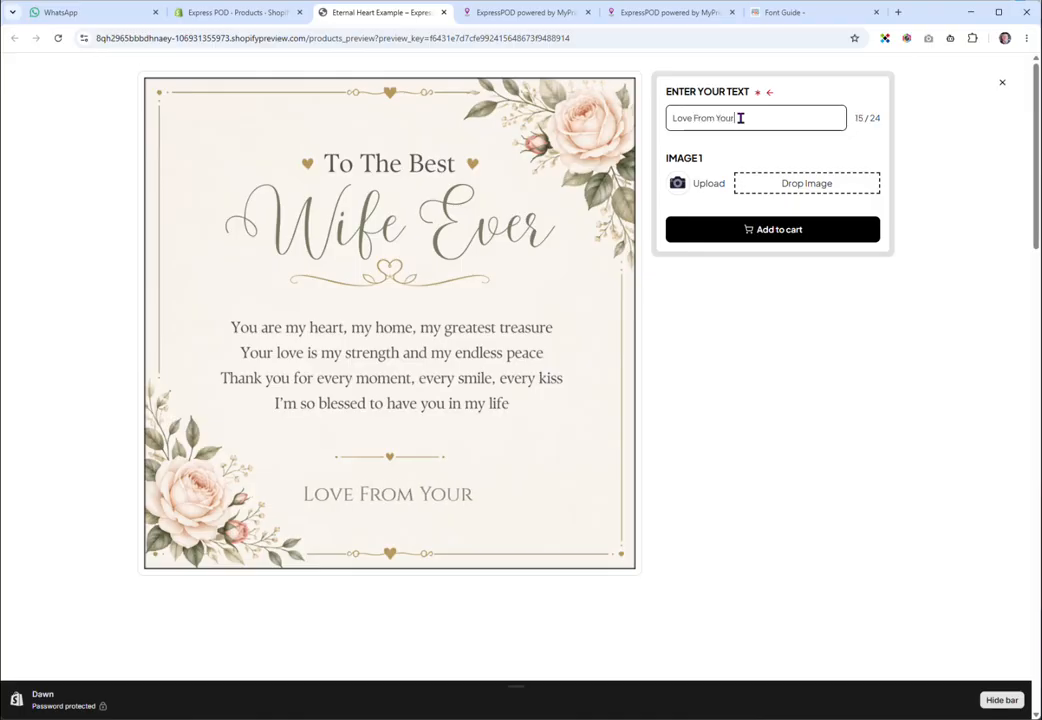
{"action": "type", "text": "Husband"}
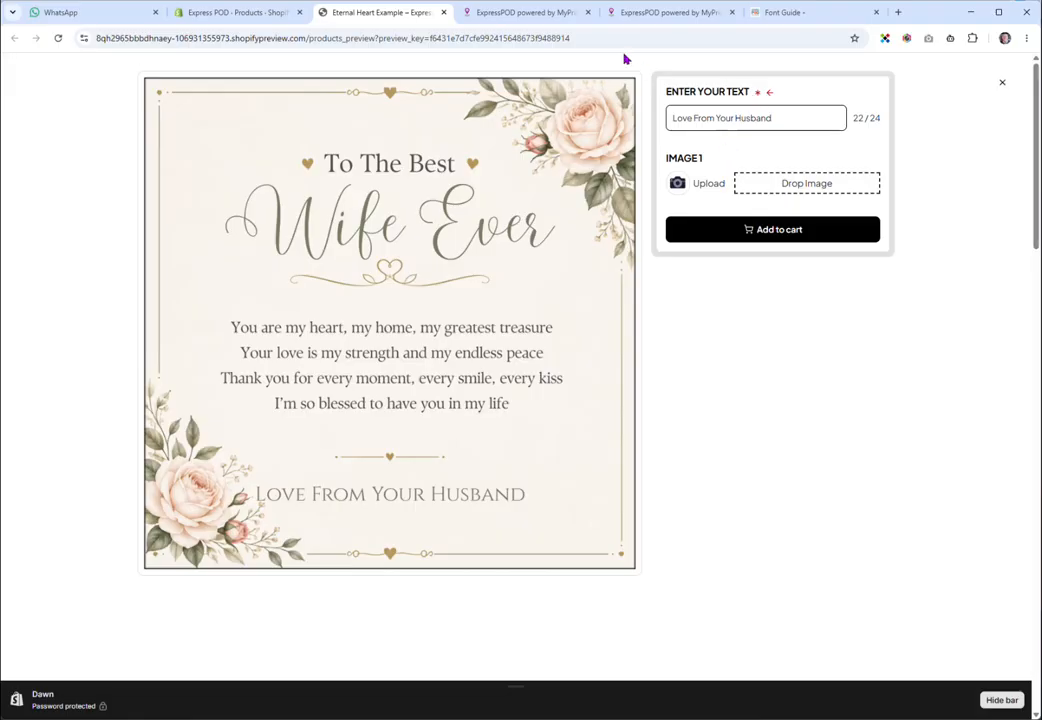
{"action": "mouse_move", "coordinate": [543, 16]}
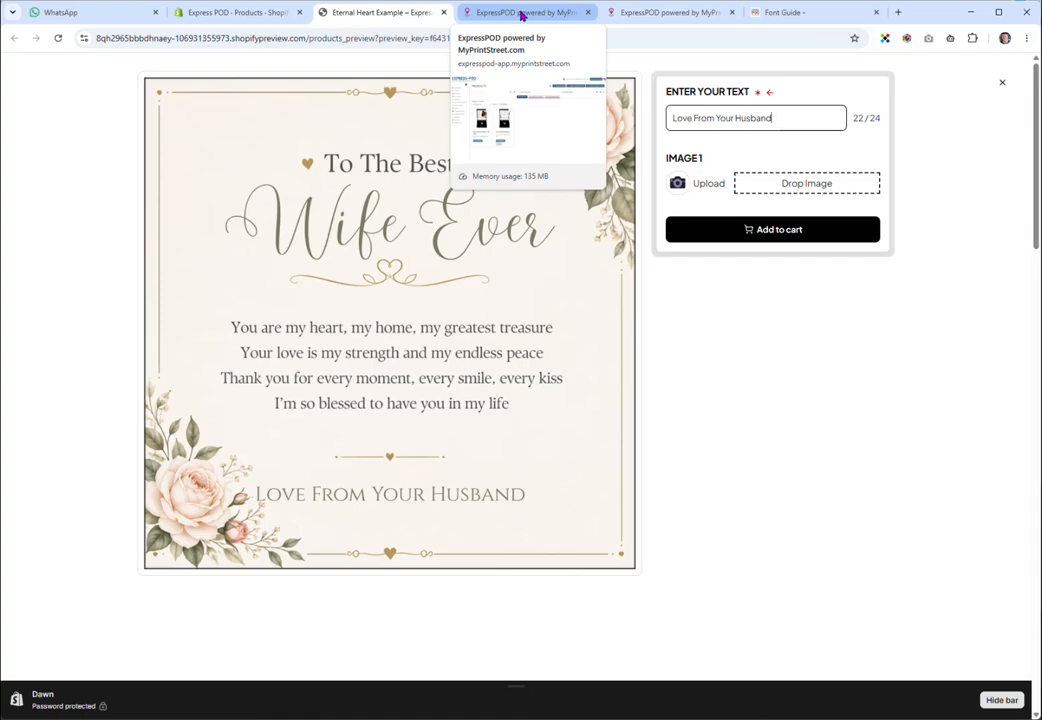
Open the Eternal Heart Example product's card design in Express POD's editor
{"action": "left_click", "coordinate": [521, 13]}
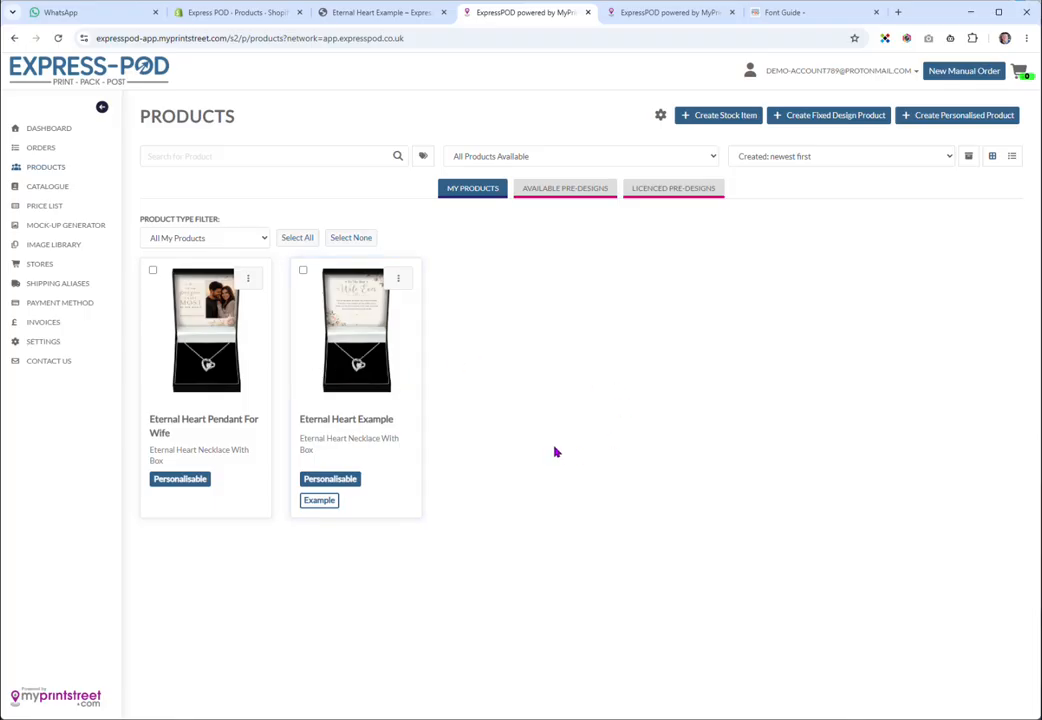
{"action": "left_click", "coordinate": [354, 340]}
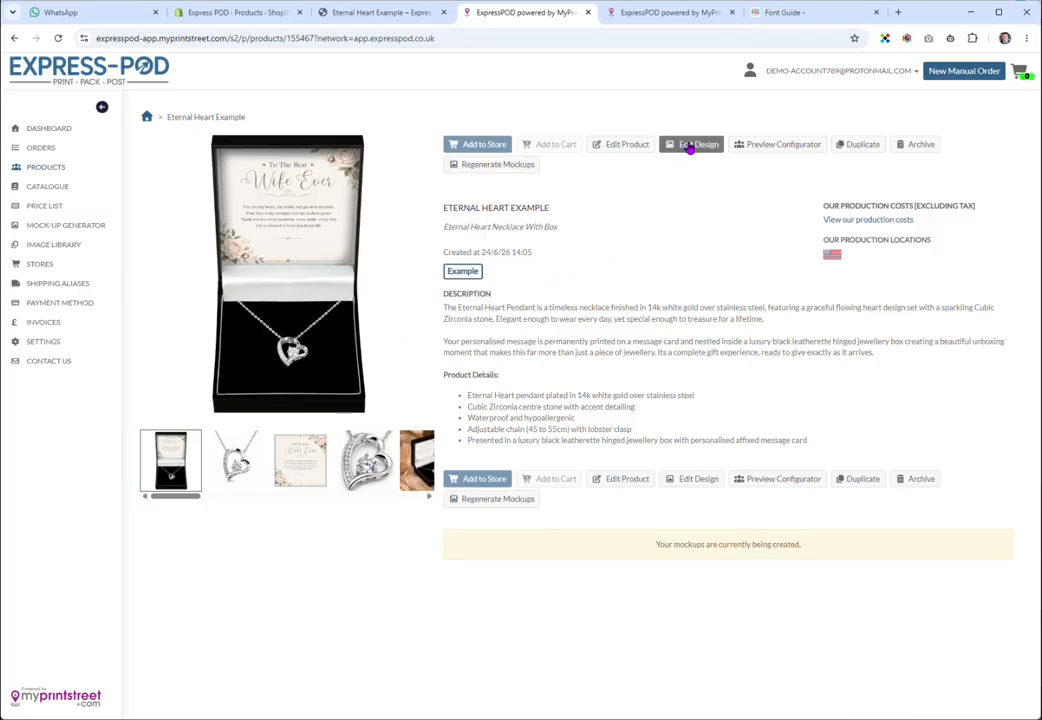
{"action": "left_click", "coordinate": [690, 147]}
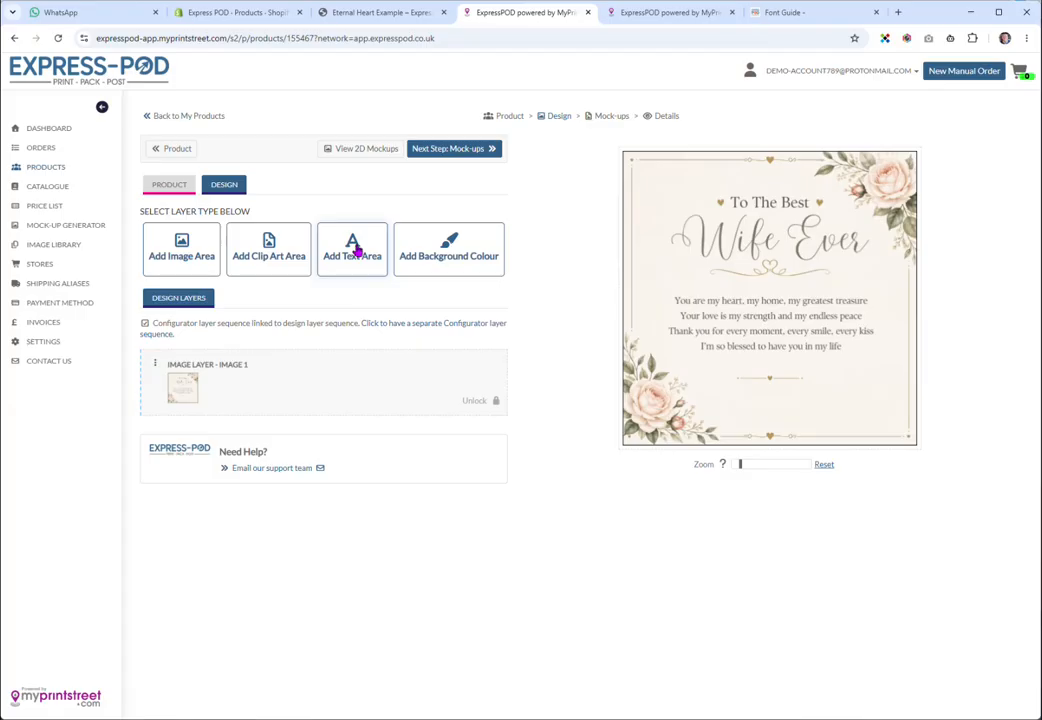
Add a text area capped at 30 characters with placeholder 'Enter Your Text Here'
{"action": "left_click", "coordinate": [356, 252]}
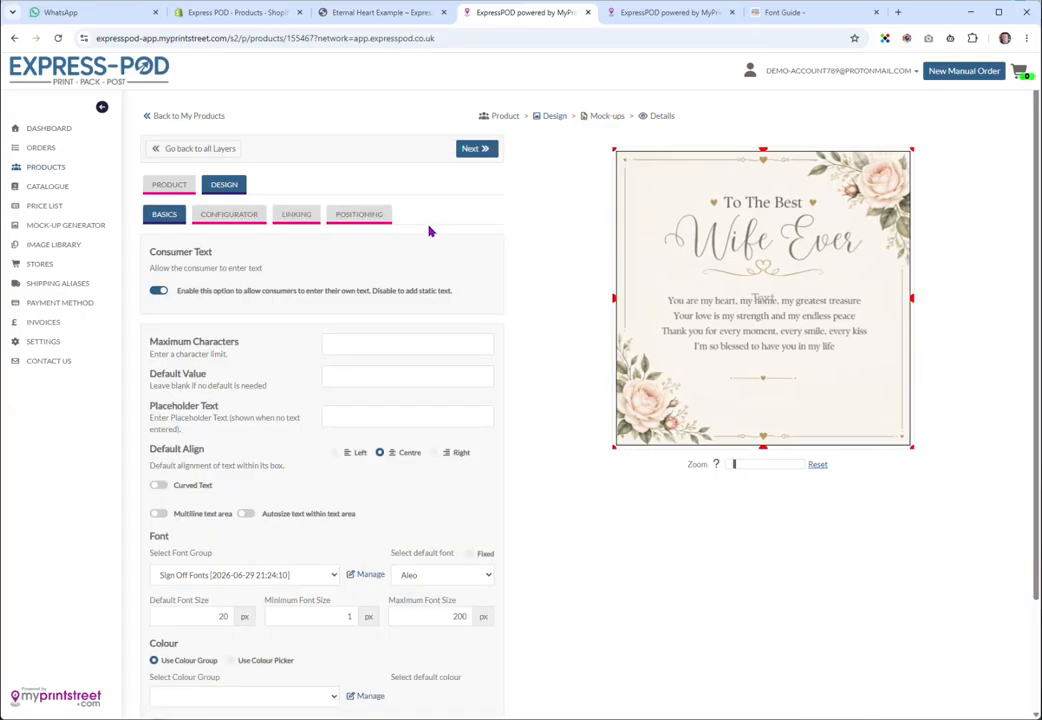
{"action": "left_click", "coordinate": [345, 351]}
{"action": "type", "text": "er Your Text Here"}
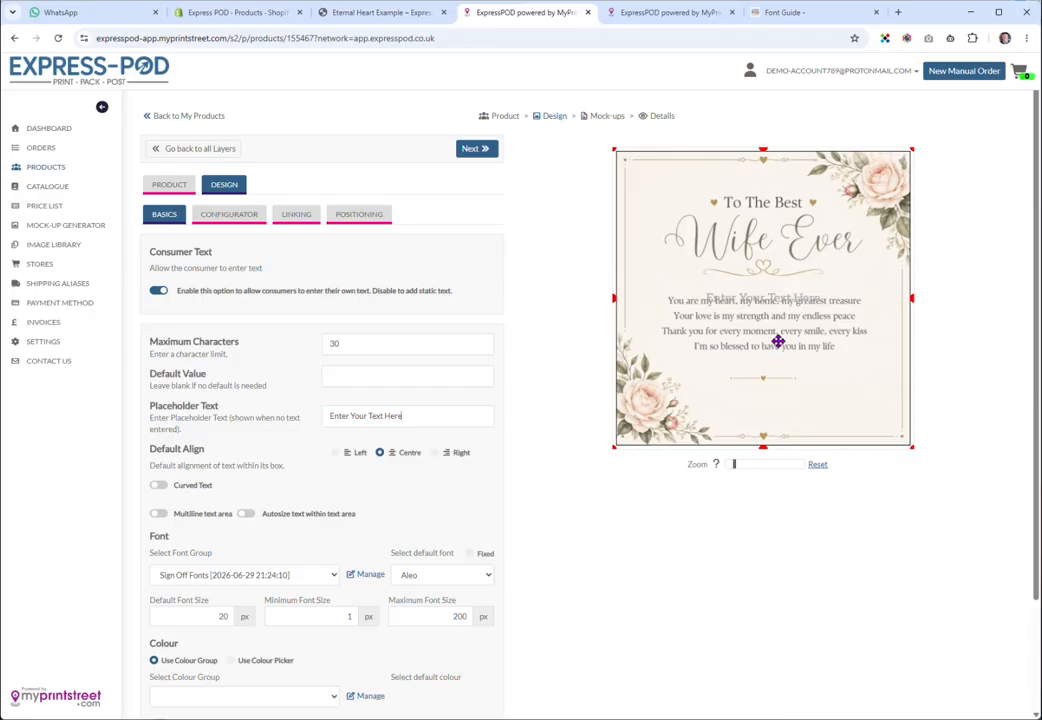
Resize the text area into a slim strip beneath the verse, near the card's bottom border
{"action": "left_click_drag", "start_coordinate": [762, 148], "coordinate": [787, 387]}
{"action": "left_click_drag", "start_coordinate": [913, 418], "coordinate": [873, 418]}
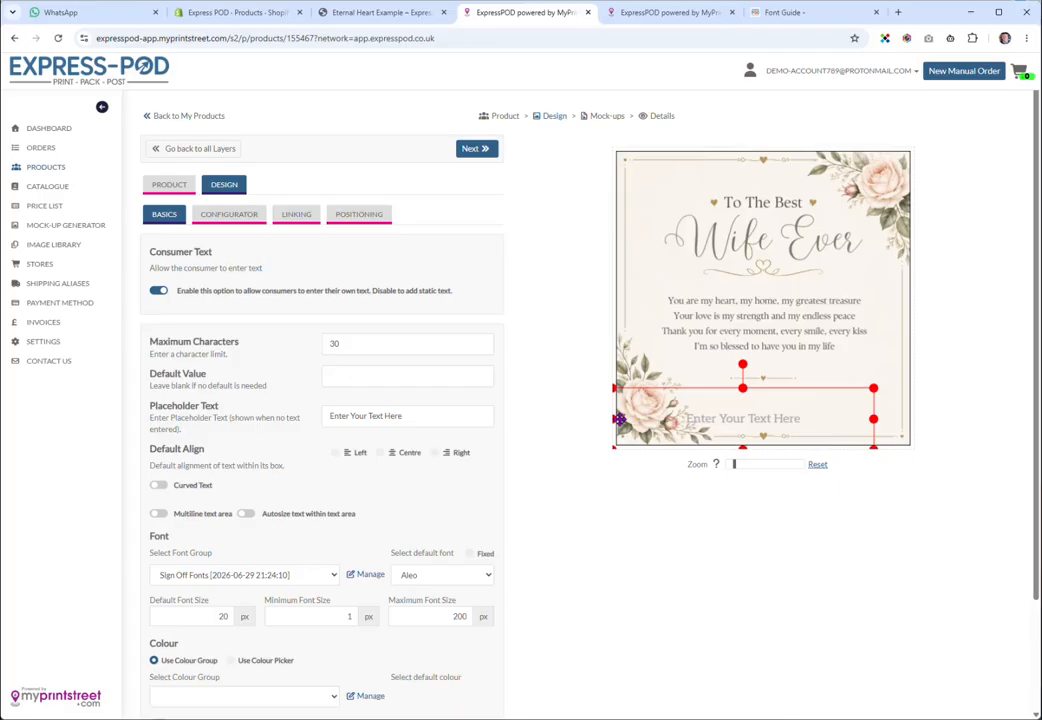
{"action": "left_click_drag", "start_coordinate": [616, 418], "coordinate": [689, 419]}
{"action": "left_click_drag", "start_coordinate": [873, 418], "coordinate": [862, 418]}
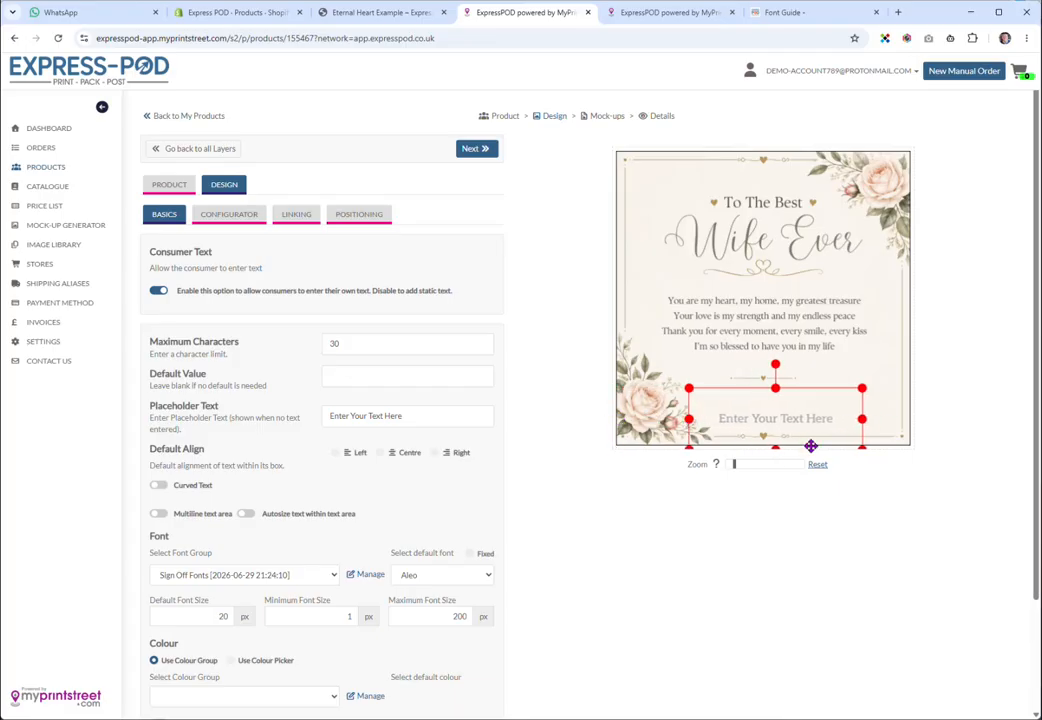
{"action": "left_click_drag", "start_coordinate": [775, 448], "coordinate": [803, 402]}
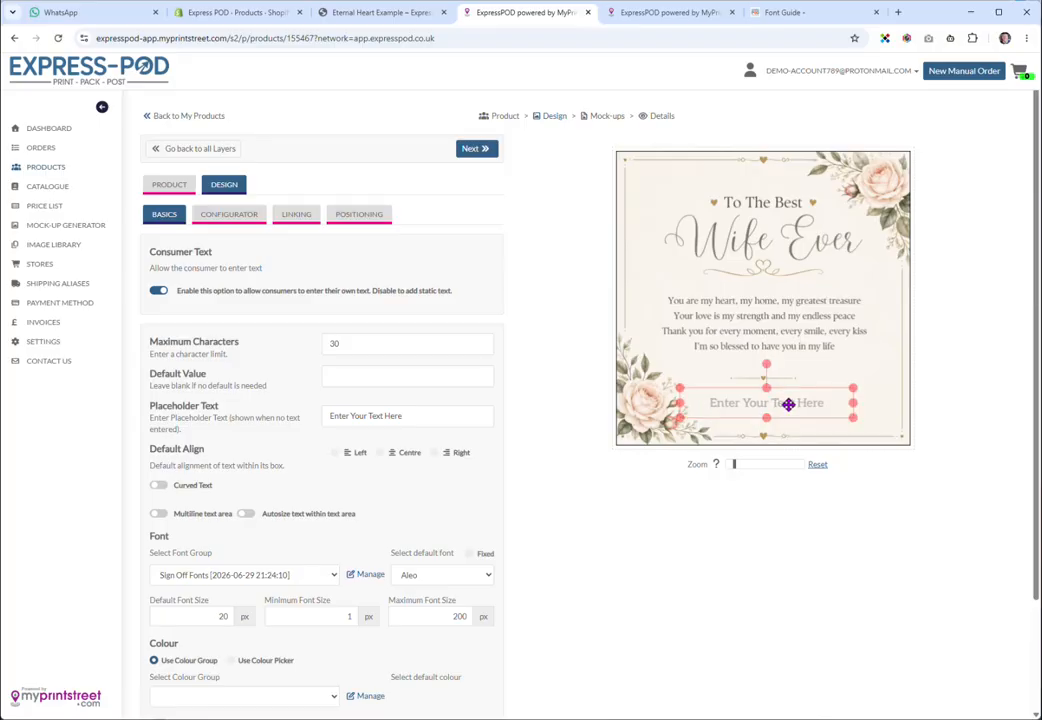
{"action": "left_click_drag", "start_coordinate": [788, 404], "coordinate": [788, 401]}
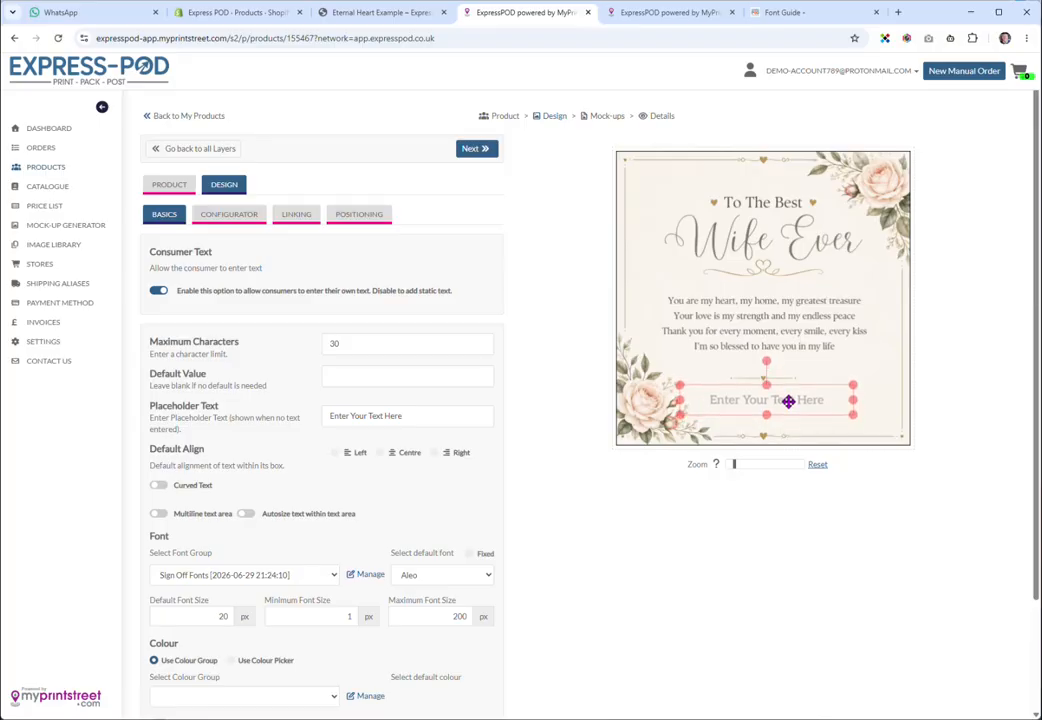
{"action": "left_click_drag", "start_coordinate": [789, 402], "coordinate": [790, 401]}
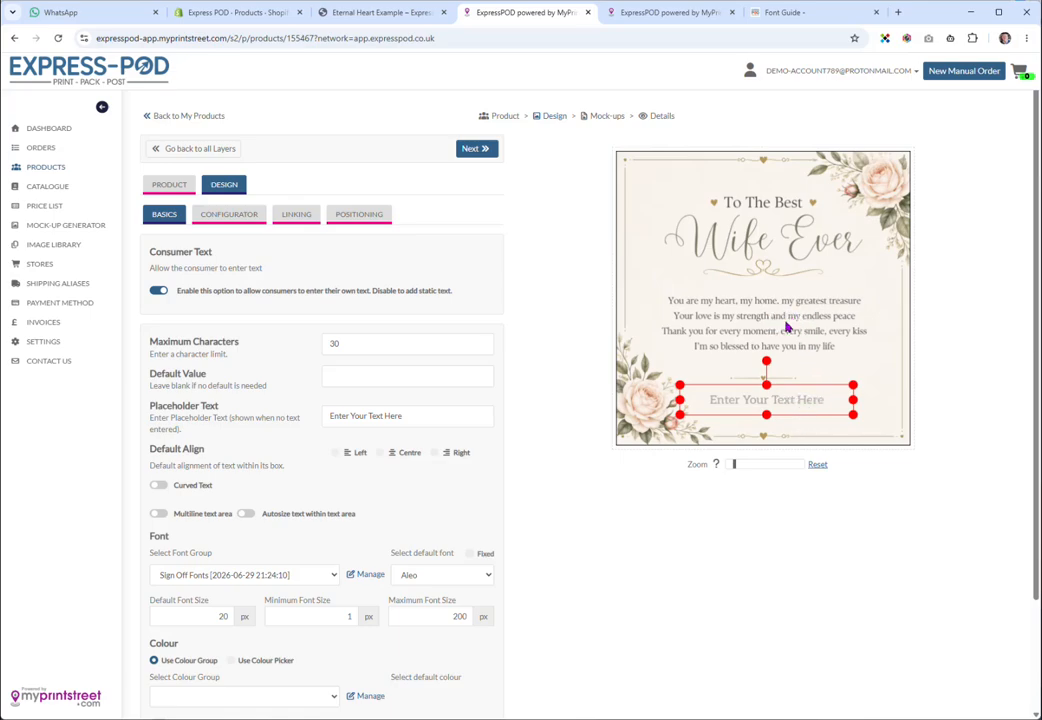
Change the text area's default font size from 20 to 17 px
{"action": "scroll", "coordinate": [493, 484], "scroll_direction": "down", "scroll_amount": 1}
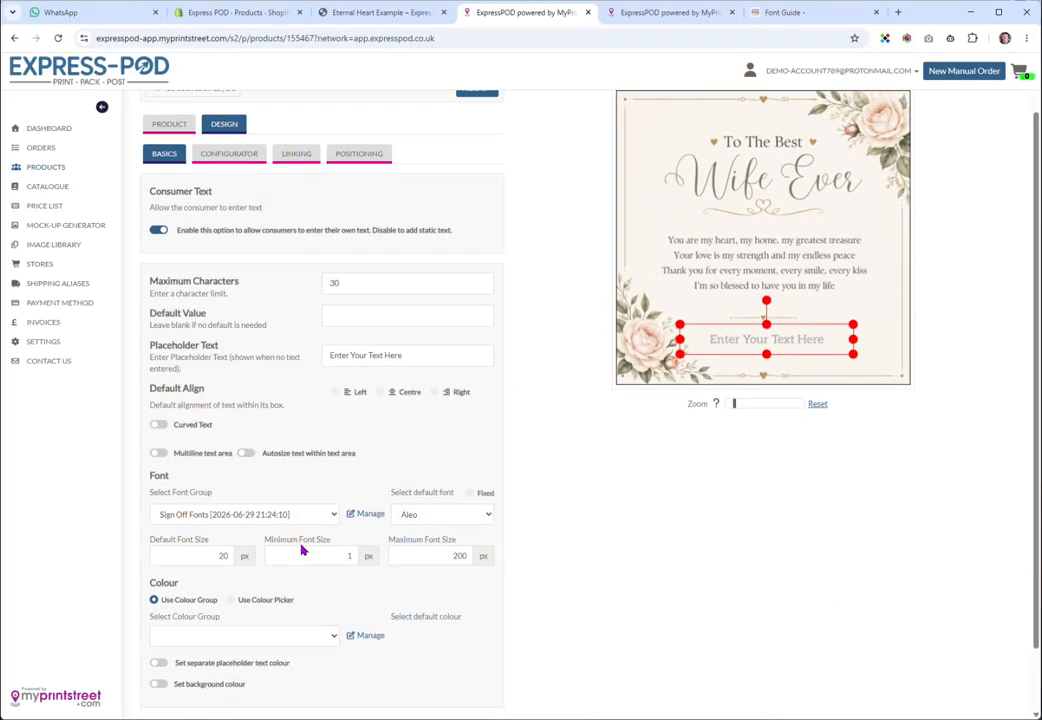
{"action": "double_click", "coordinate": [221, 556]}
{"action": "type", "text": "18"}
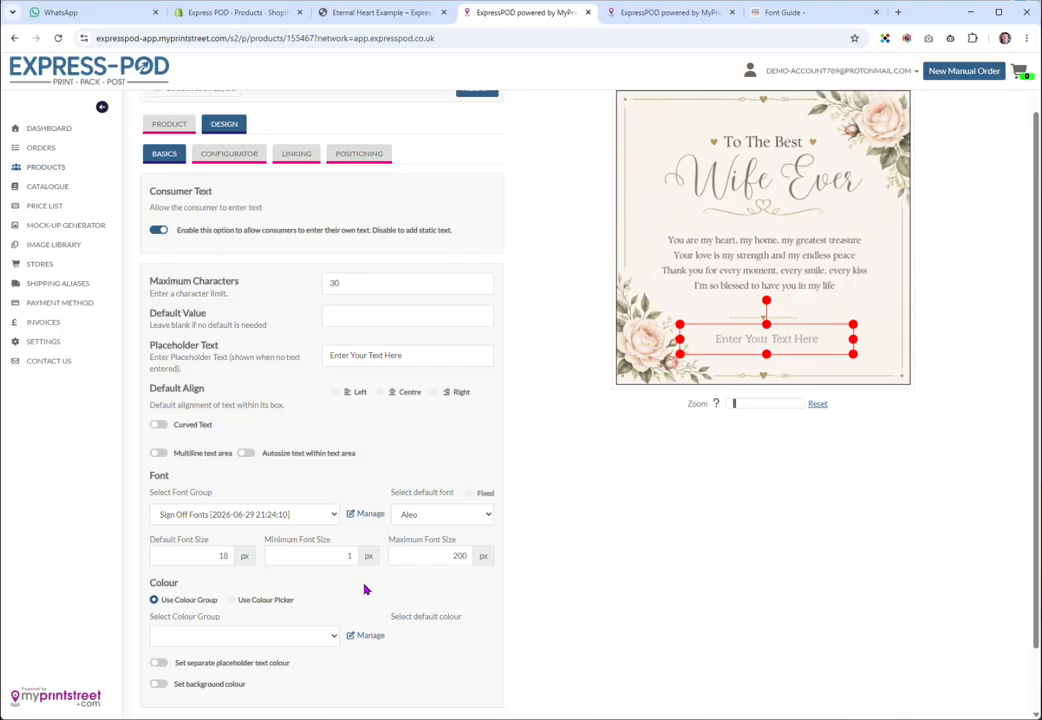
{"action": "double_click", "coordinate": [222, 556]}
{"action": "type", "text": "17"}
{"action": "scroll", "coordinate": [388, 601], "scroll_direction": "down", "scroll_amount": 1}
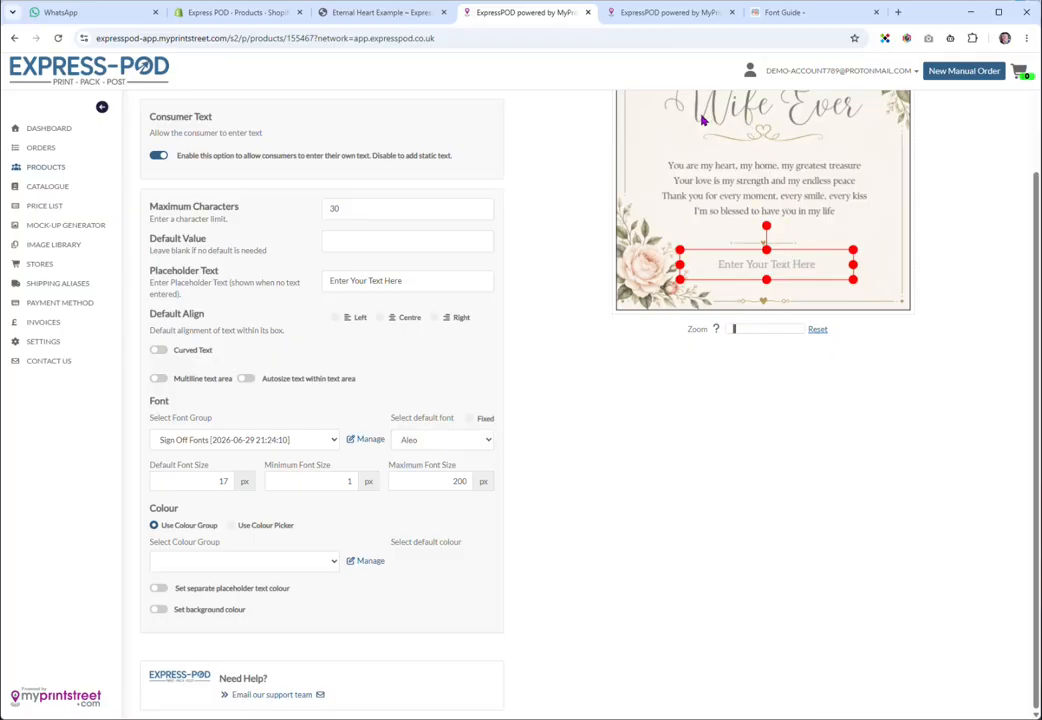
Set the sign-off text's default colour to #7b7d65 with the colour picker
{"action": "left_click", "coordinate": [230, 527]}
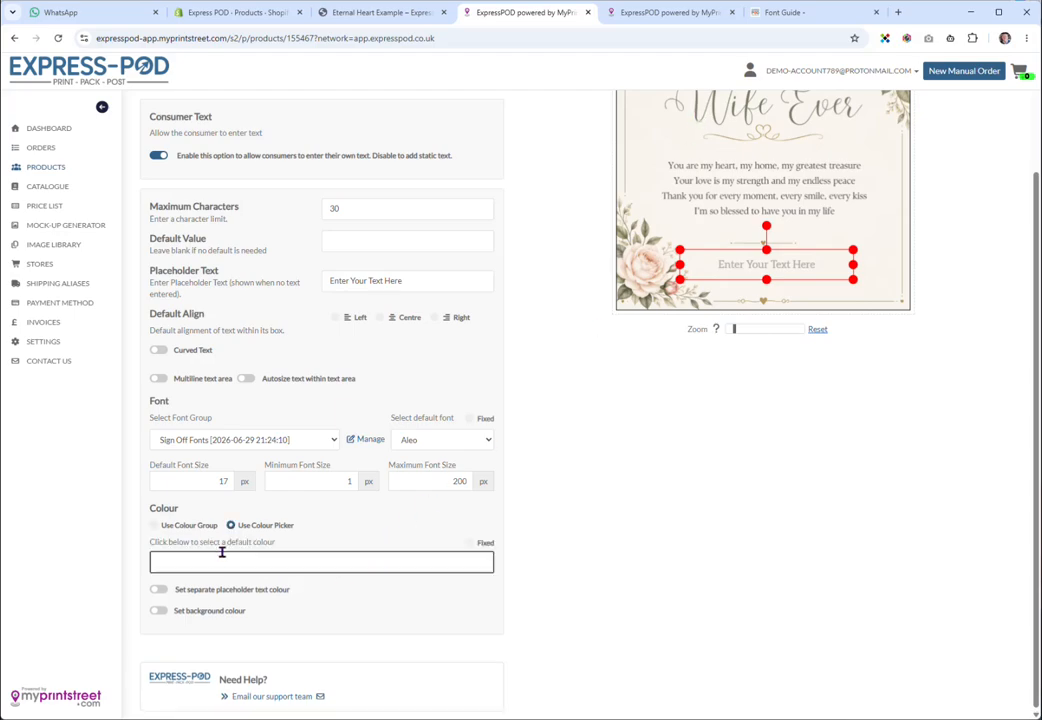
{"action": "left_click", "coordinate": [219, 561]}
{"action": "type", "text": "#"}
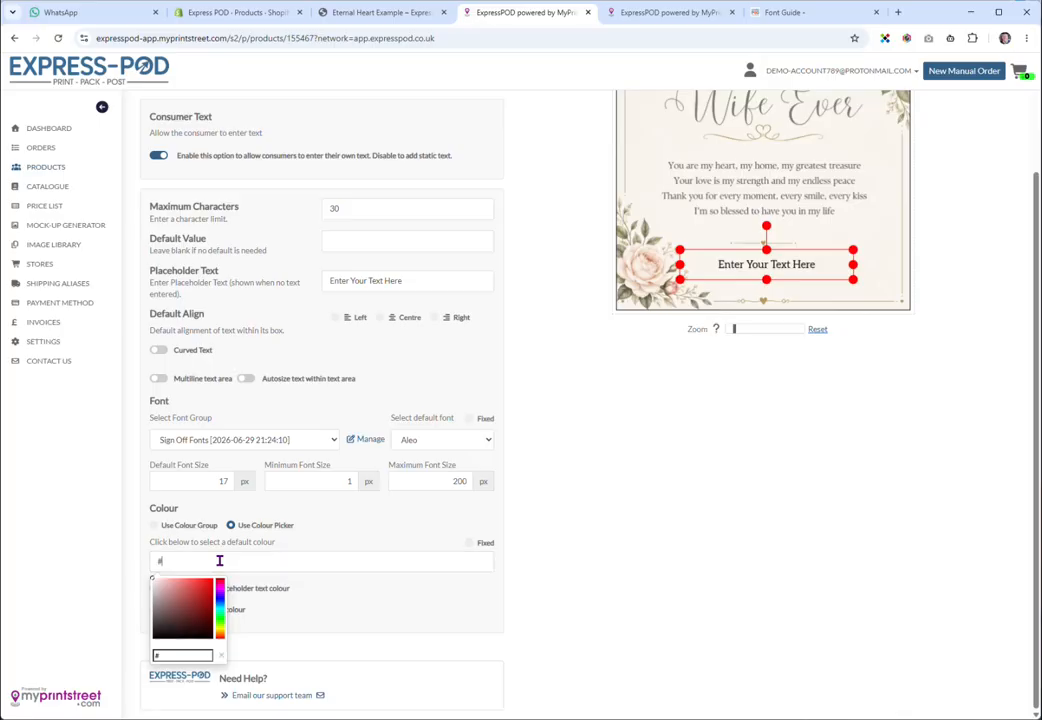
{"action": "type", "text": "7b7d6"}
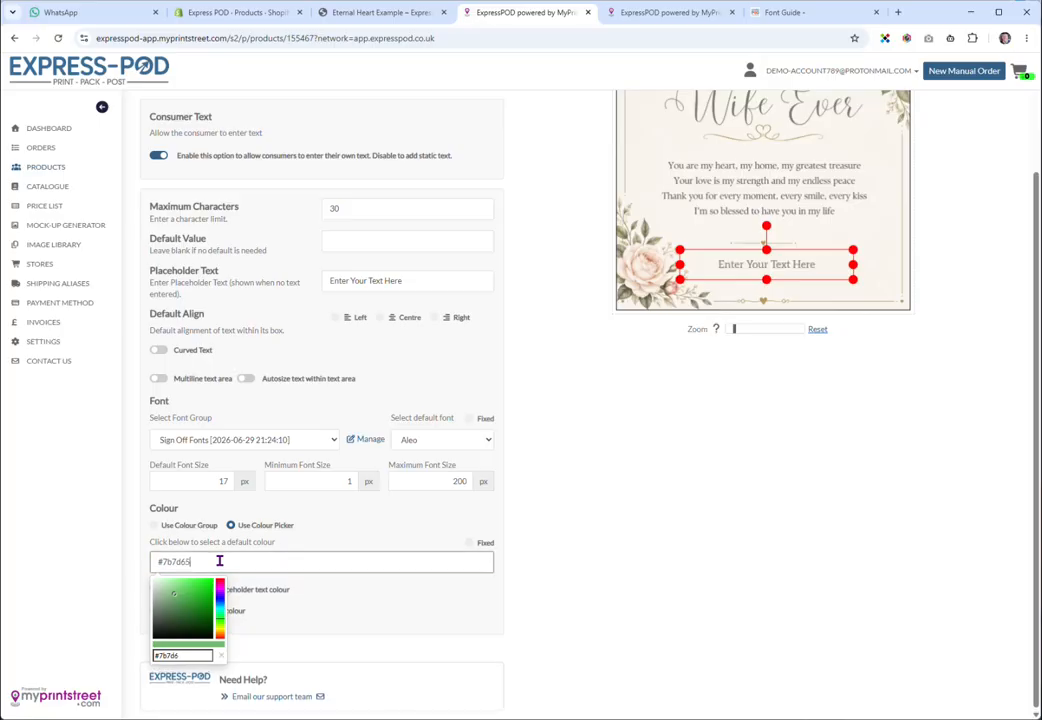
{"action": "type", "text": "5"}
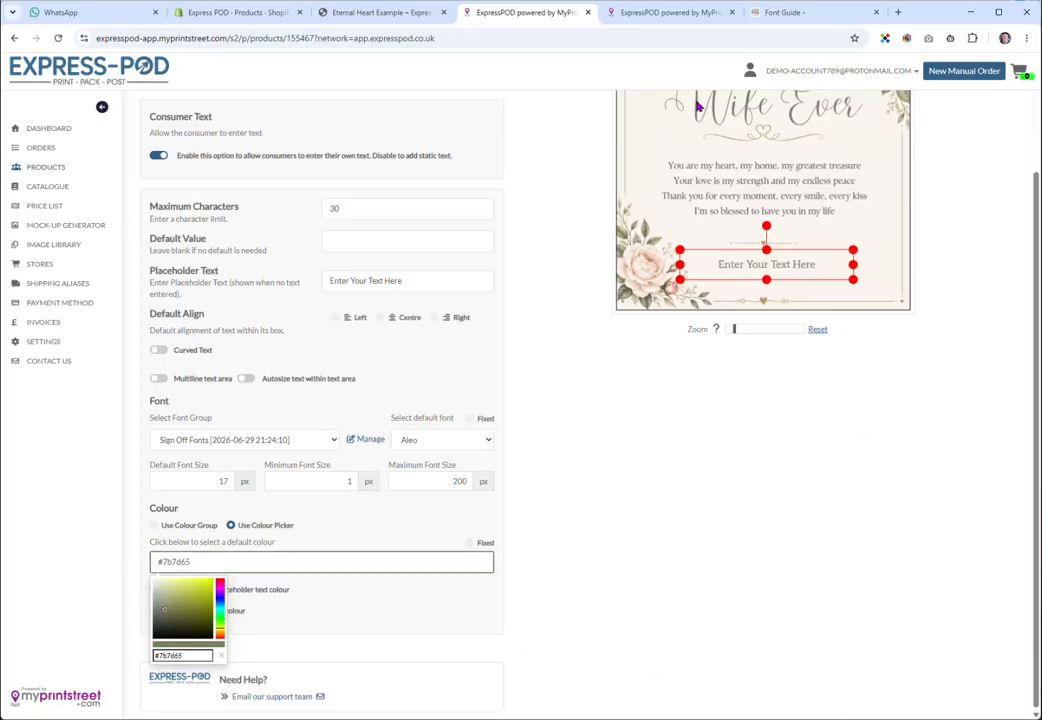
{"action": "left_click", "coordinate": [450, 530]}
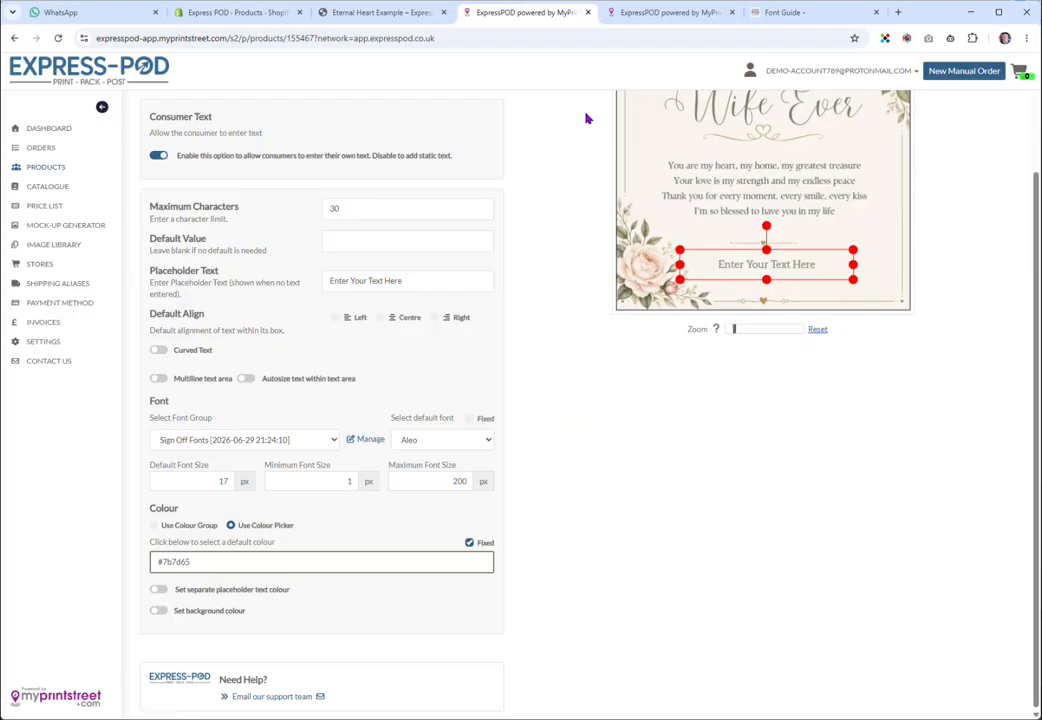
{"action": "left_click", "coordinate": [628, 14]}
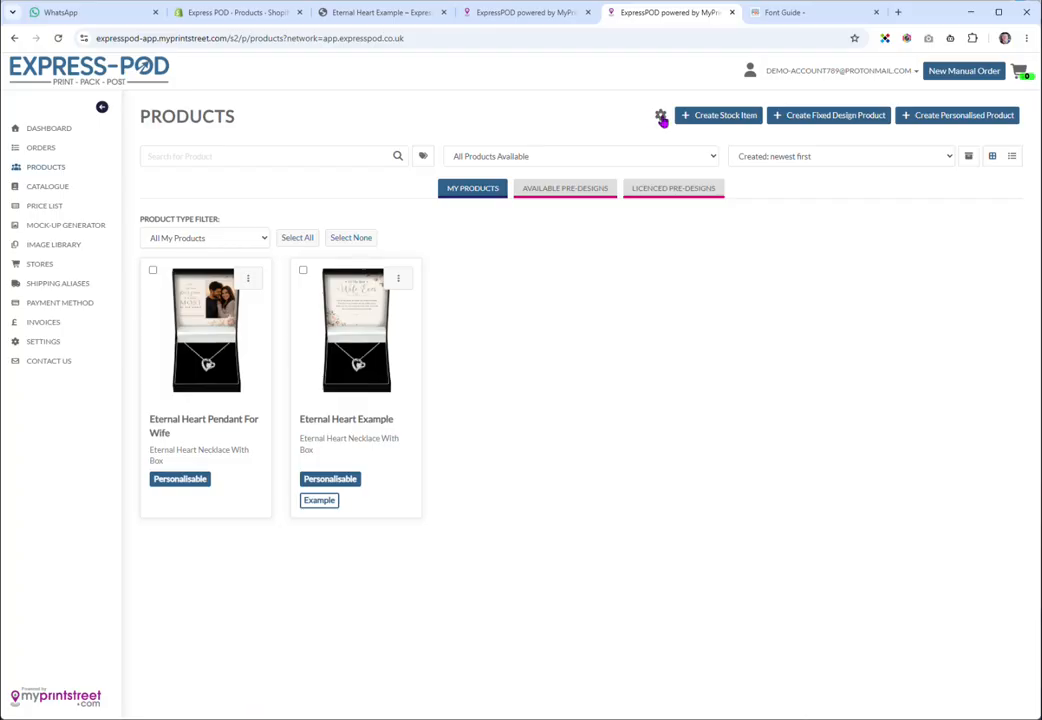
Open Manage Fonts from the gear menu and show the Available Font Groups tab
{"action": "left_click", "coordinate": [660, 117]}
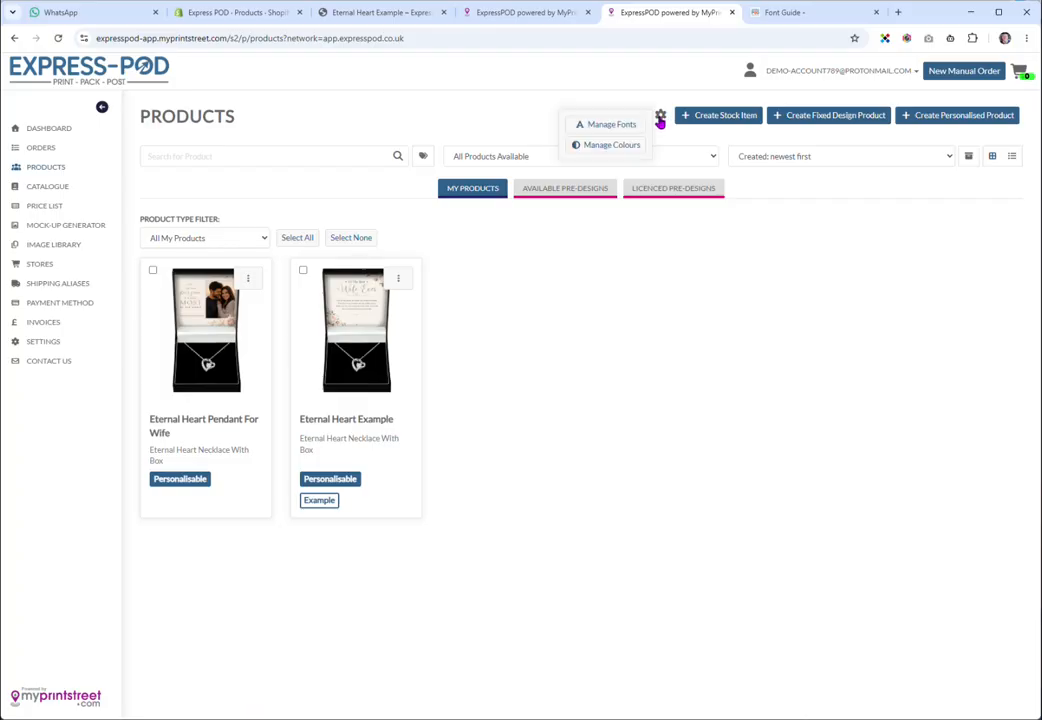
{"action": "left_click", "coordinate": [612, 125]}
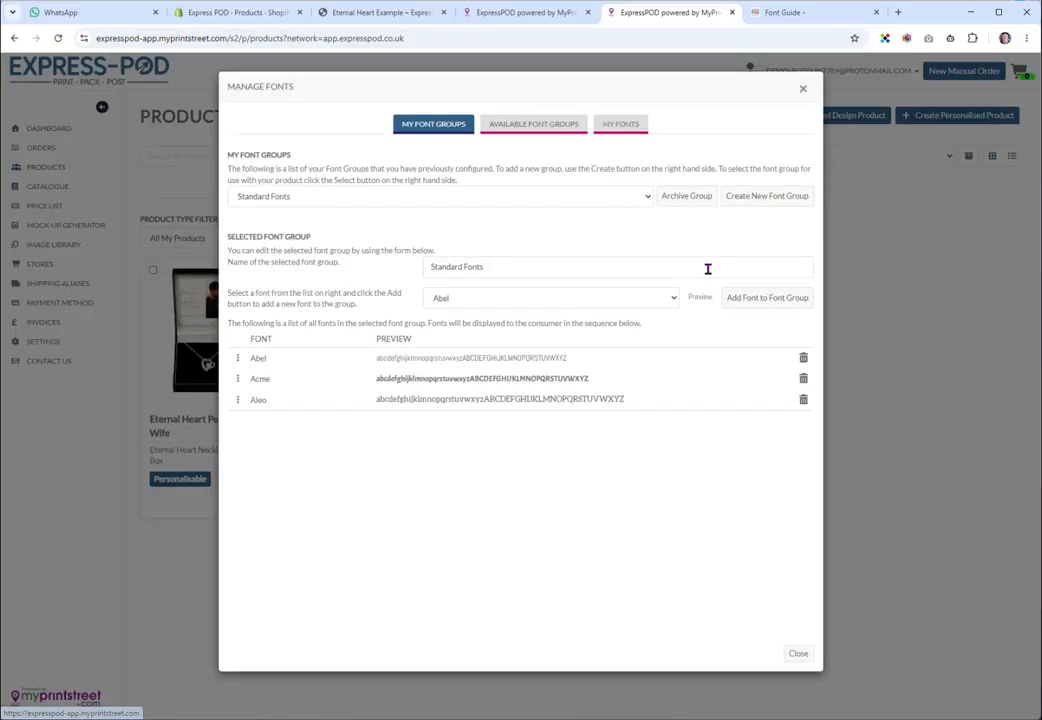
{"action": "left_click", "coordinate": [543, 130]}
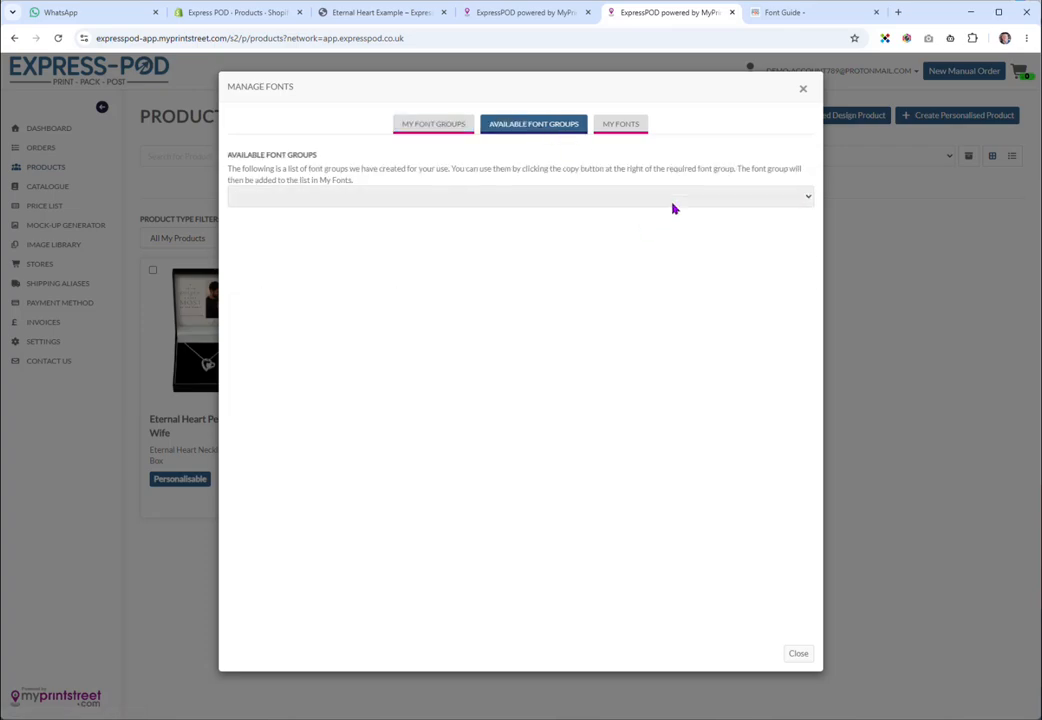
Load the ready-made Headings font group and browse its fonts, then return to My Font Groups
{"action": "left_click", "coordinate": [674, 200]}
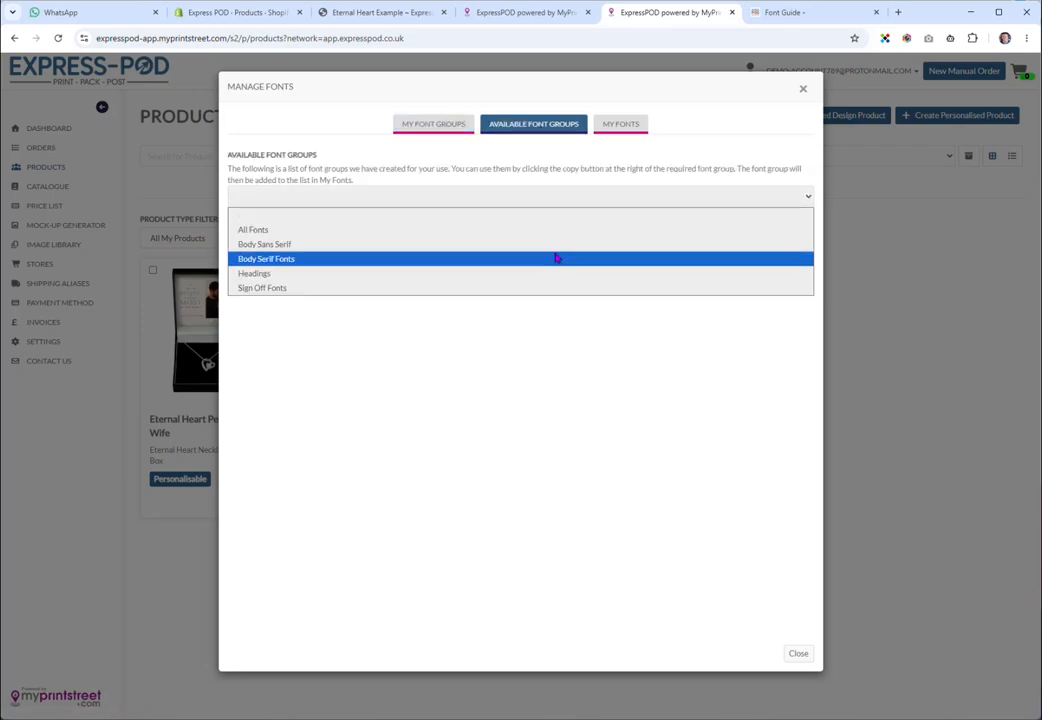
{"action": "left_click", "coordinate": [328, 278]}
{"action": "scroll", "coordinate": [290, 320], "scroll_direction": "down", "scroll_amount": 3}
{"action": "scroll", "coordinate": [293, 333], "scroll_direction": "down", "scroll_amount": 3}
{"action": "scroll", "coordinate": [295, 337], "scroll_direction": "up", "scroll_amount": 5}
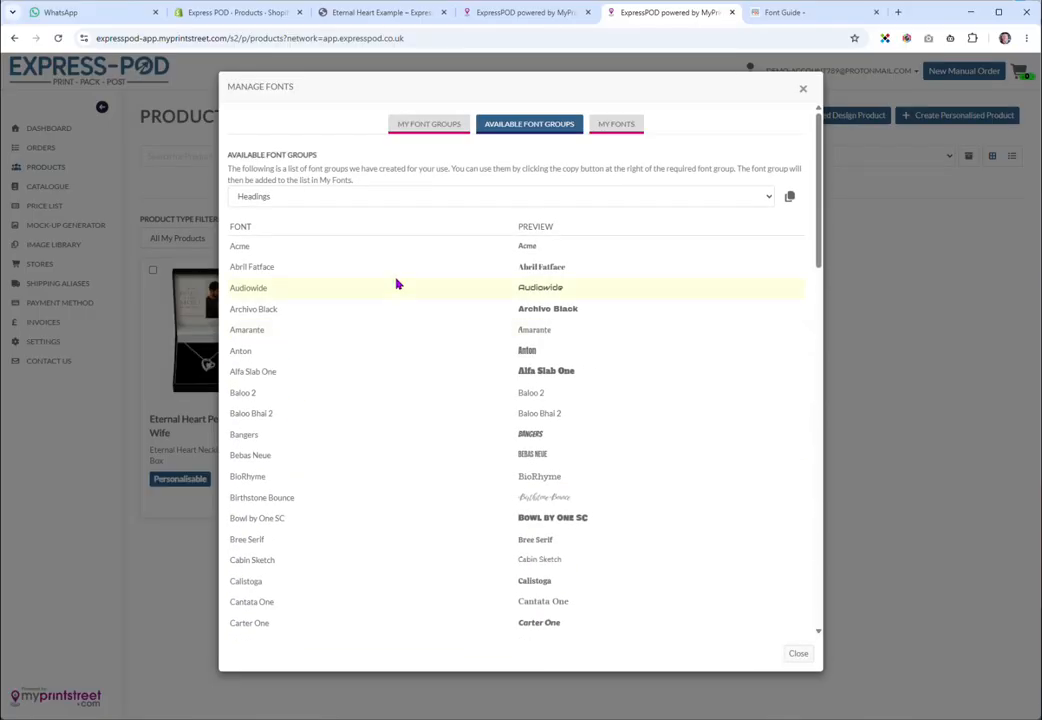
{"action": "left_click", "coordinate": [430, 124]}
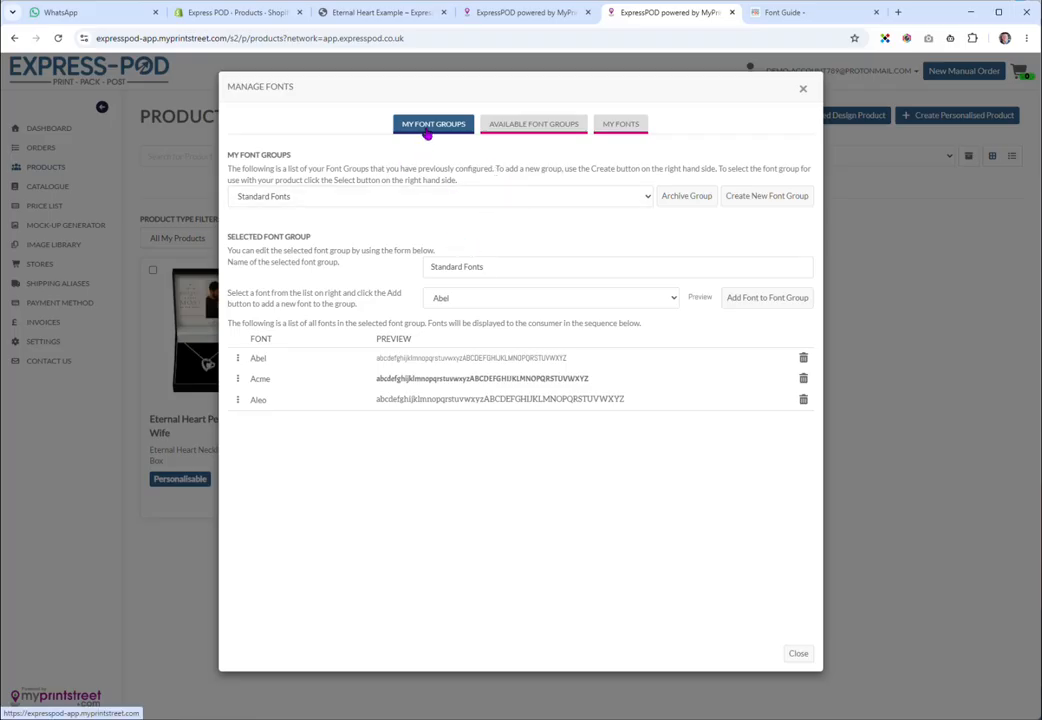
Select the Sign Off Fonts group in My Font Groups and review its fonts
{"action": "left_click", "coordinate": [432, 197]}
{"action": "left_click", "coordinate": [340, 215]}
{"action": "scroll", "coordinate": [476, 377], "scroll_direction": "down", "scroll_amount": 9}
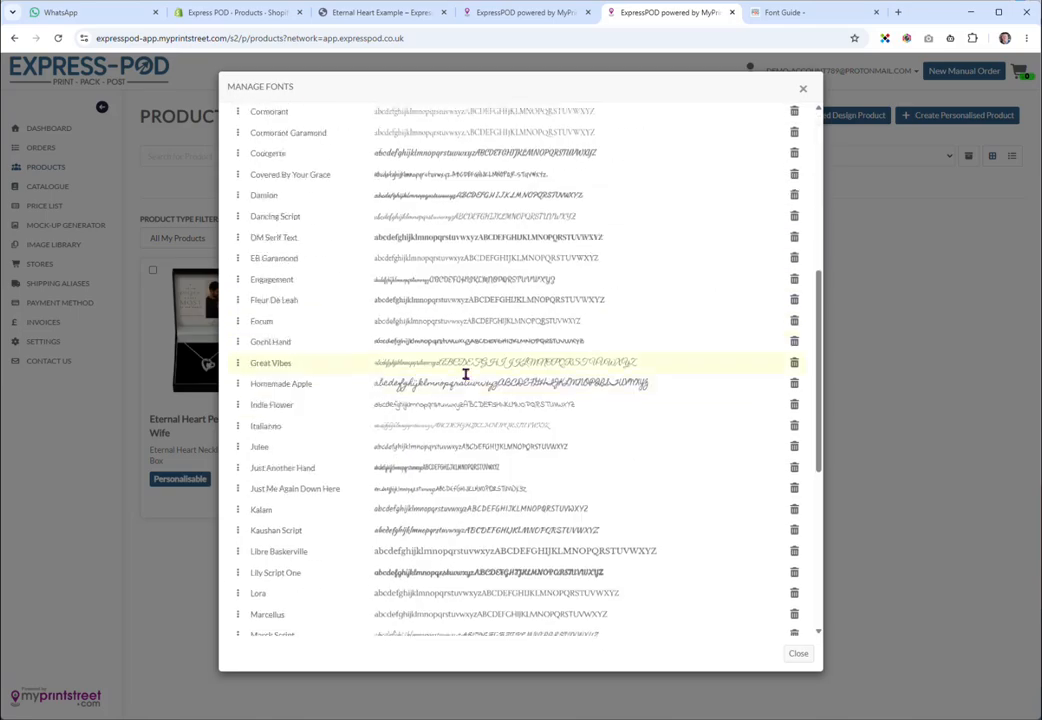
{"action": "scroll", "coordinate": [470, 375], "scroll_direction": "up", "scroll_amount": 7}
{"action": "scroll", "coordinate": [465, 374], "scroll_direction": "up", "scroll_amount": 3}
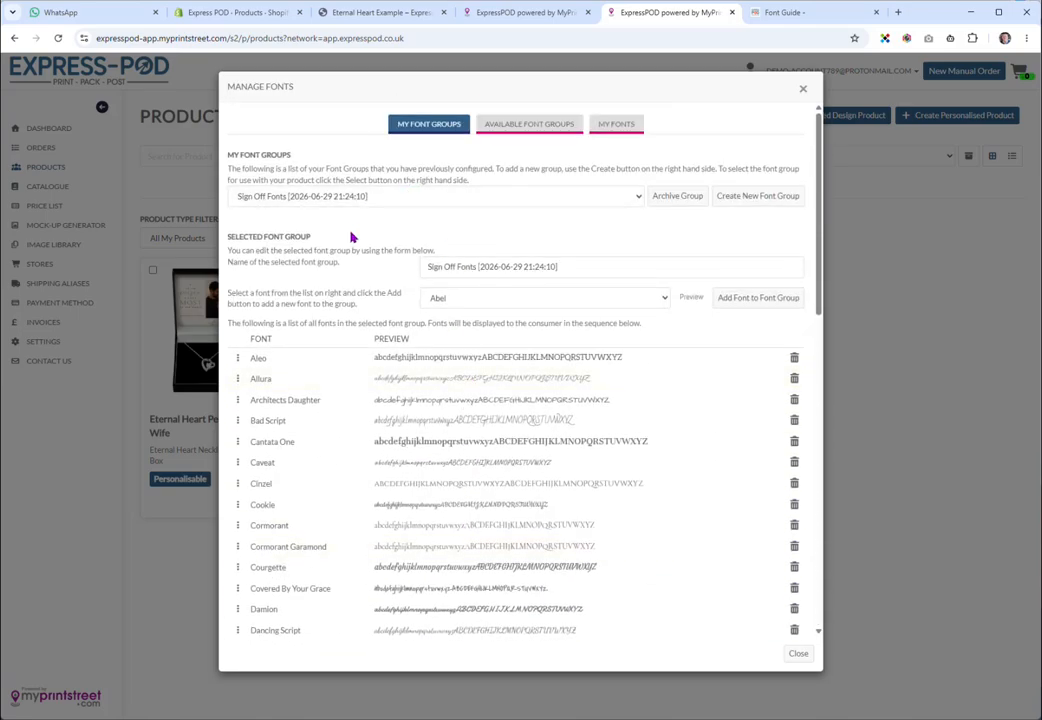
Copy the ready-made Headings group into My Font Groups and confirm it is listed
{"action": "left_click", "coordinate": [548, 130]}
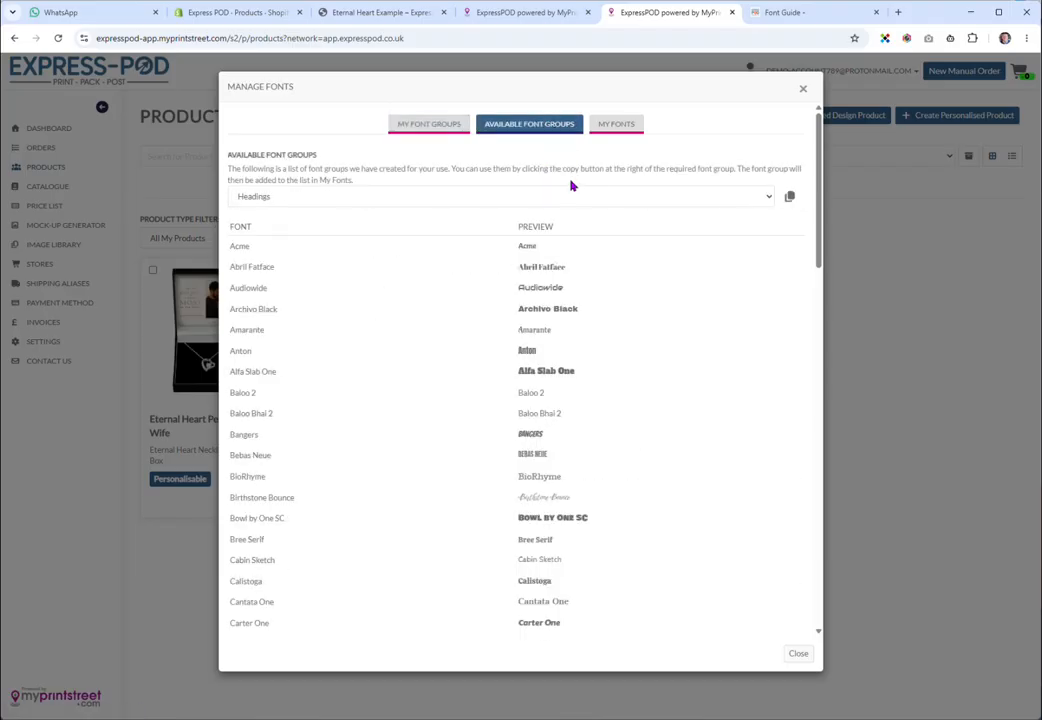
{"action": "left_click", "coordinate": [598, 199]}
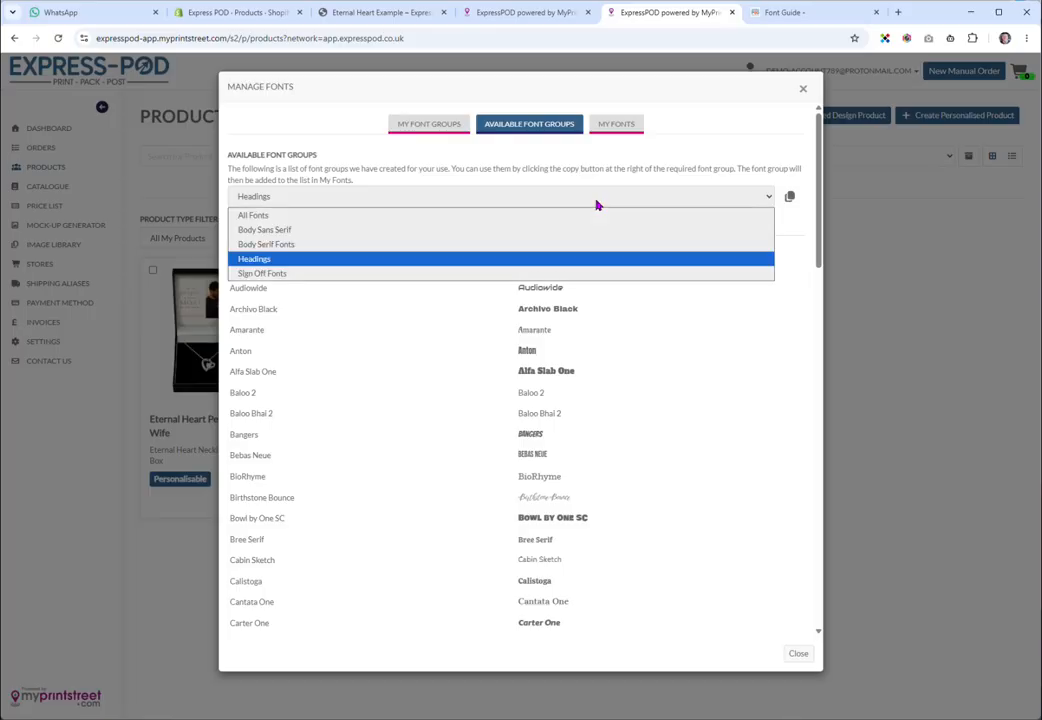
{"action": "left_click", "coordinate": [286, 262]}
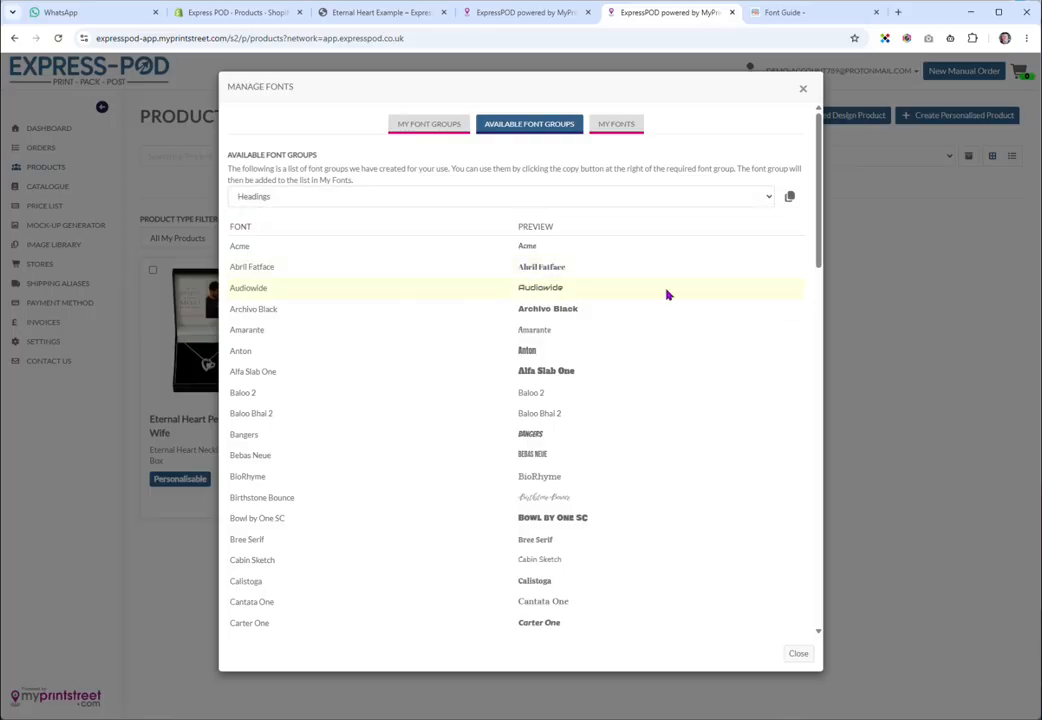
{"action": "left_click", "coordinate": [790, 199]}
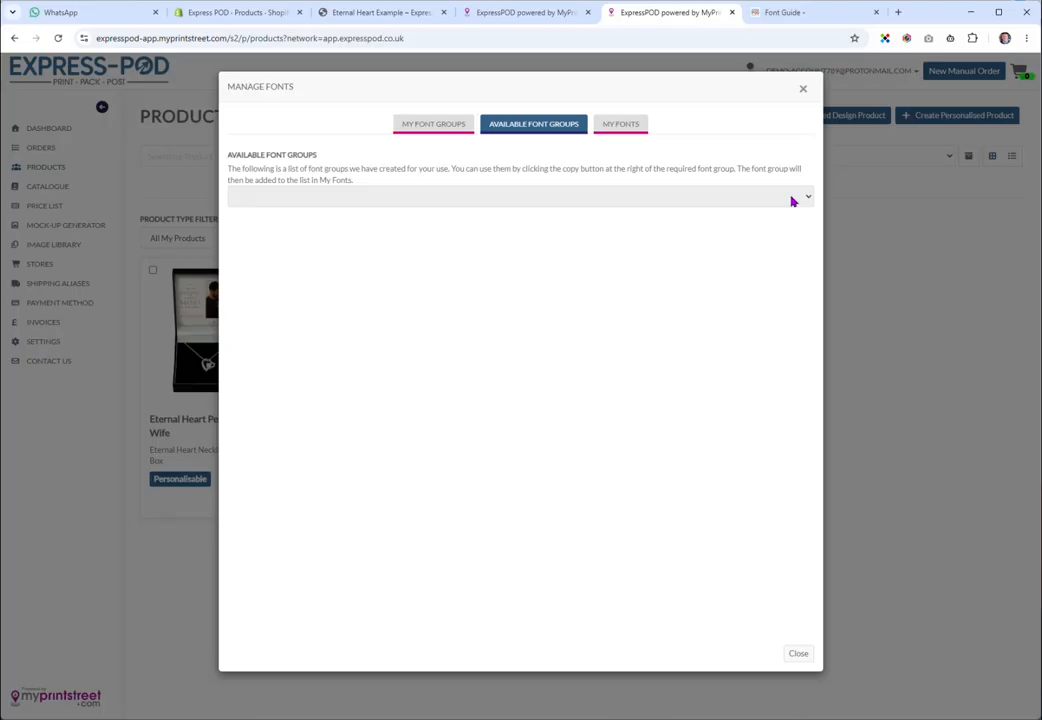
{"action": "left_click", "coordinate": [422, 124]}
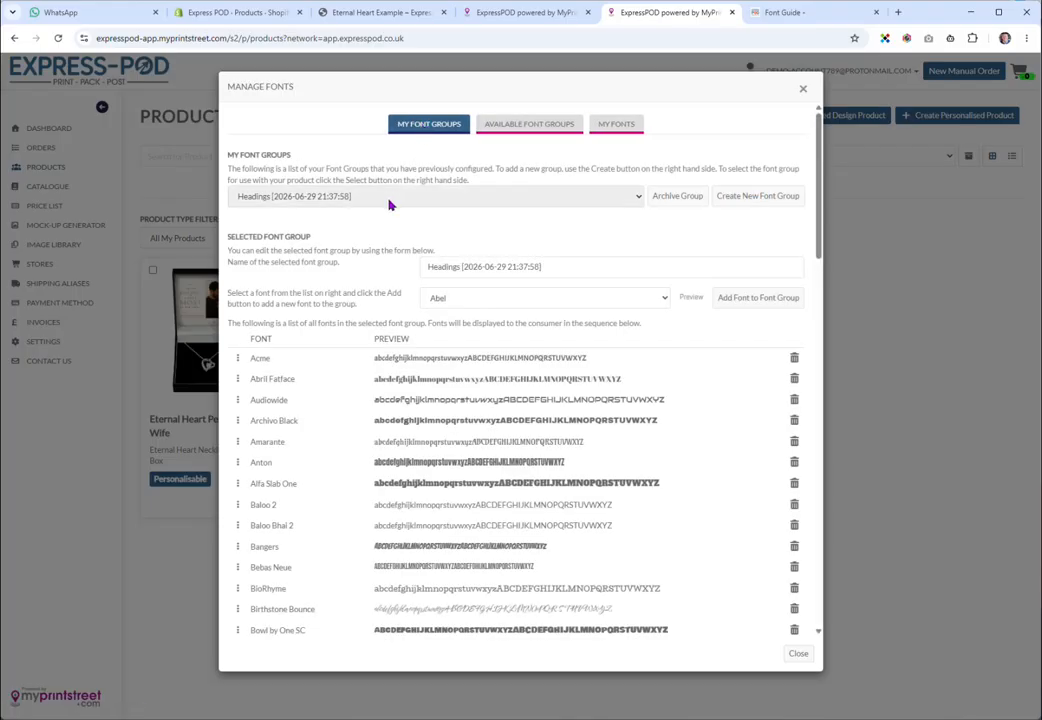
{"action": "left_click", "coordinate": [390, 200]}
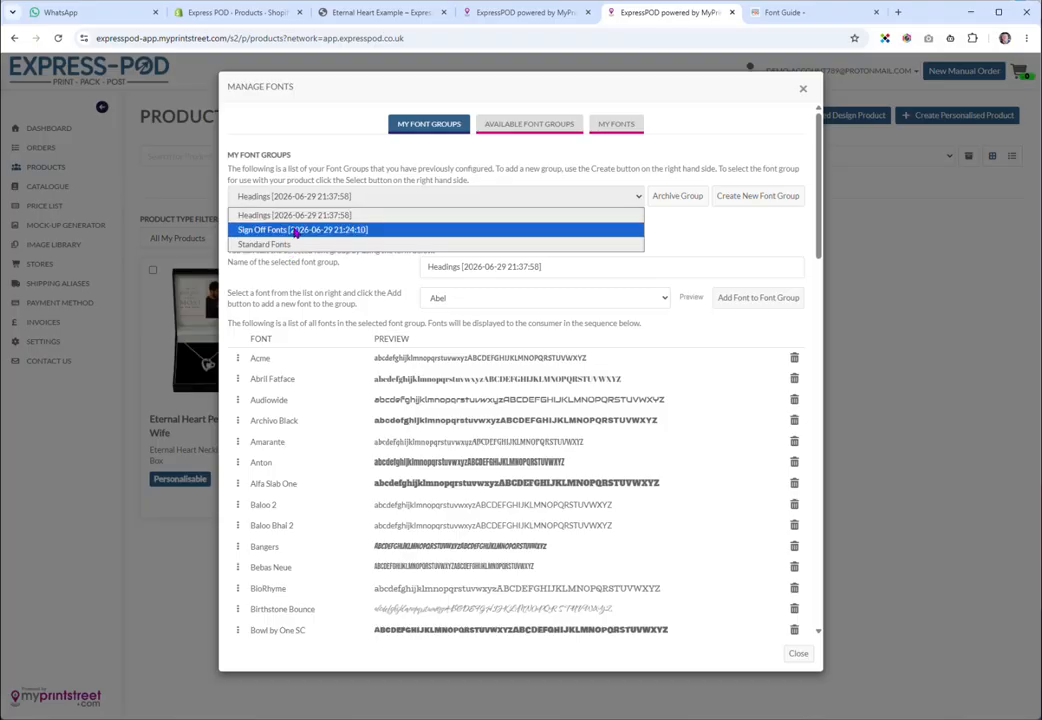
{"action": "left_click", "coordinate": [313, 151]}
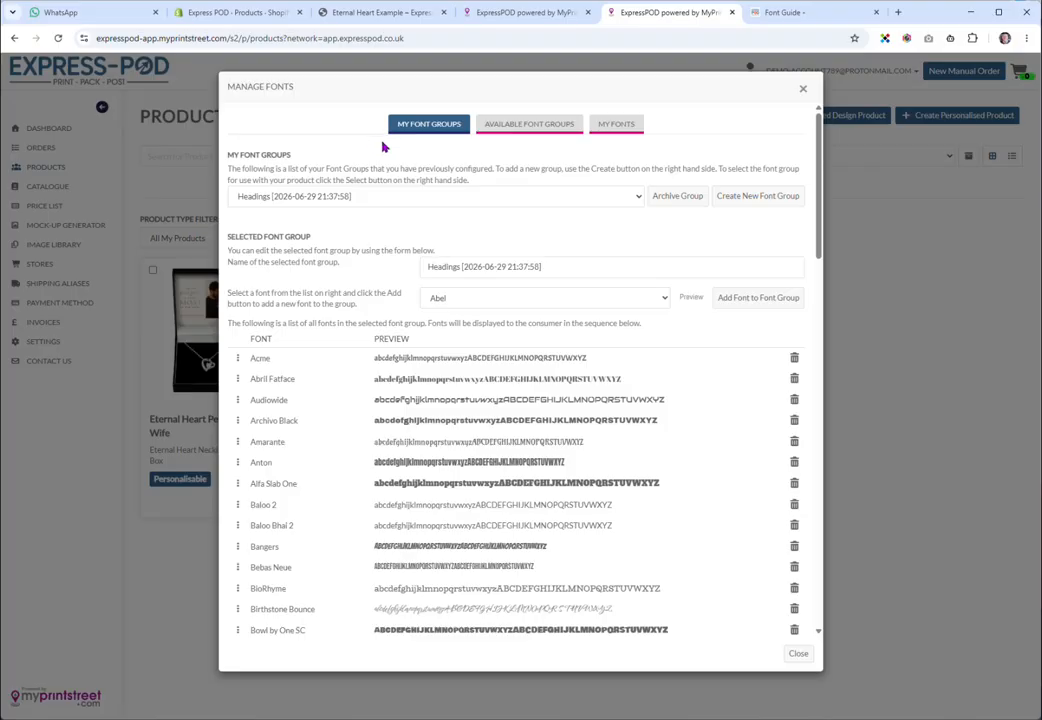
Review the My Fonts, My Font Groups and Available Font Groups tabs, then close Manage Fonts
{"action": "left_click", "coordinate": [617, 129]}
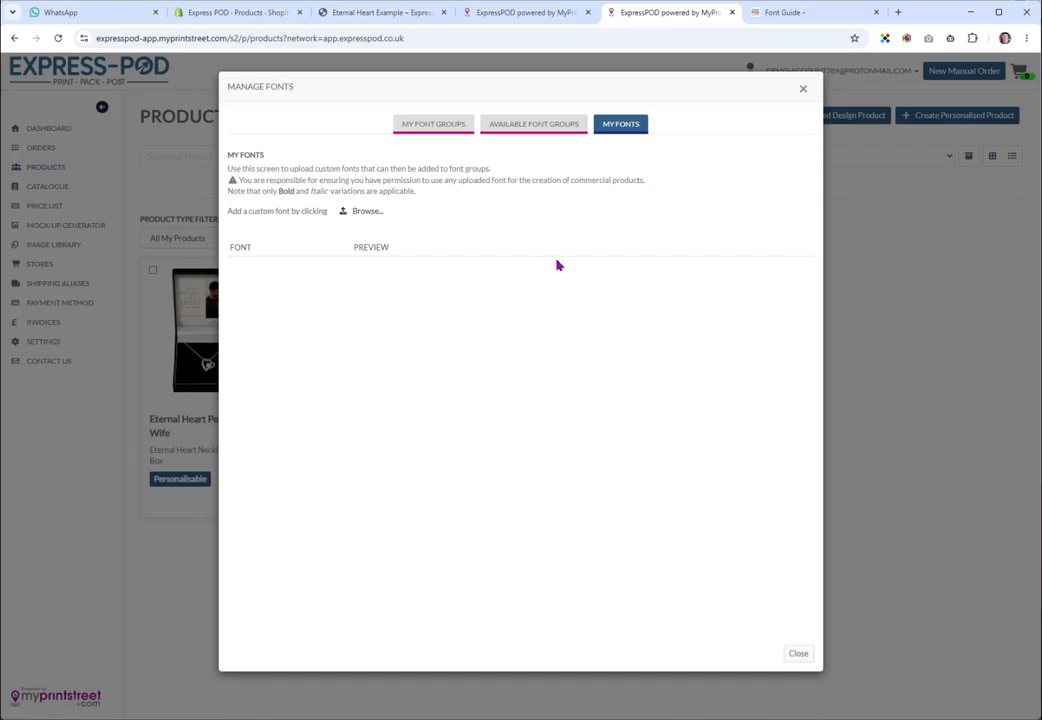
{"action": "left_click", "coordinate": [440, 133]}
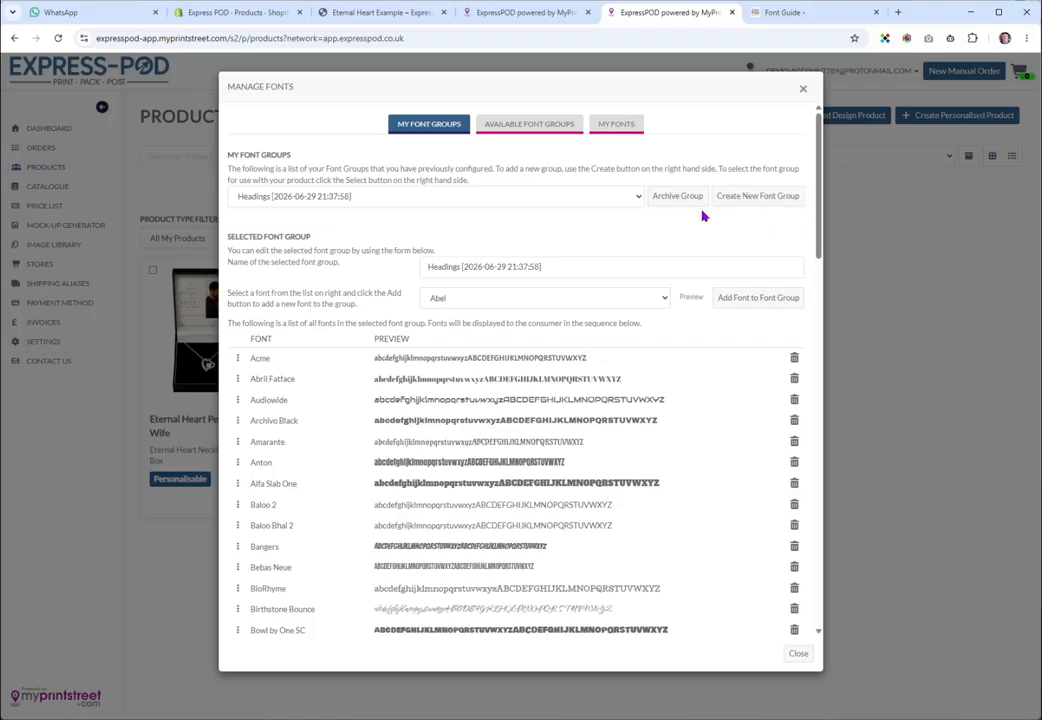
{"action": "left_click", "coordinate": [541, 298]}
{"action": "left_click", "coordinate": [758, 302]}
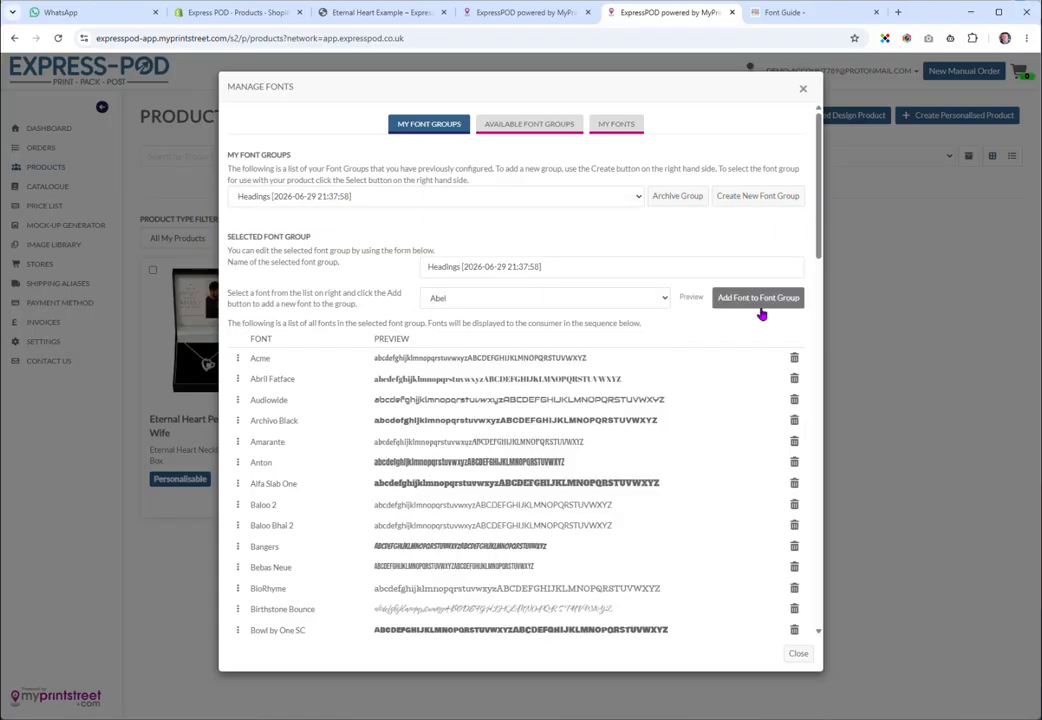
{"action": "left_click", "coordinate": [538, 127]}
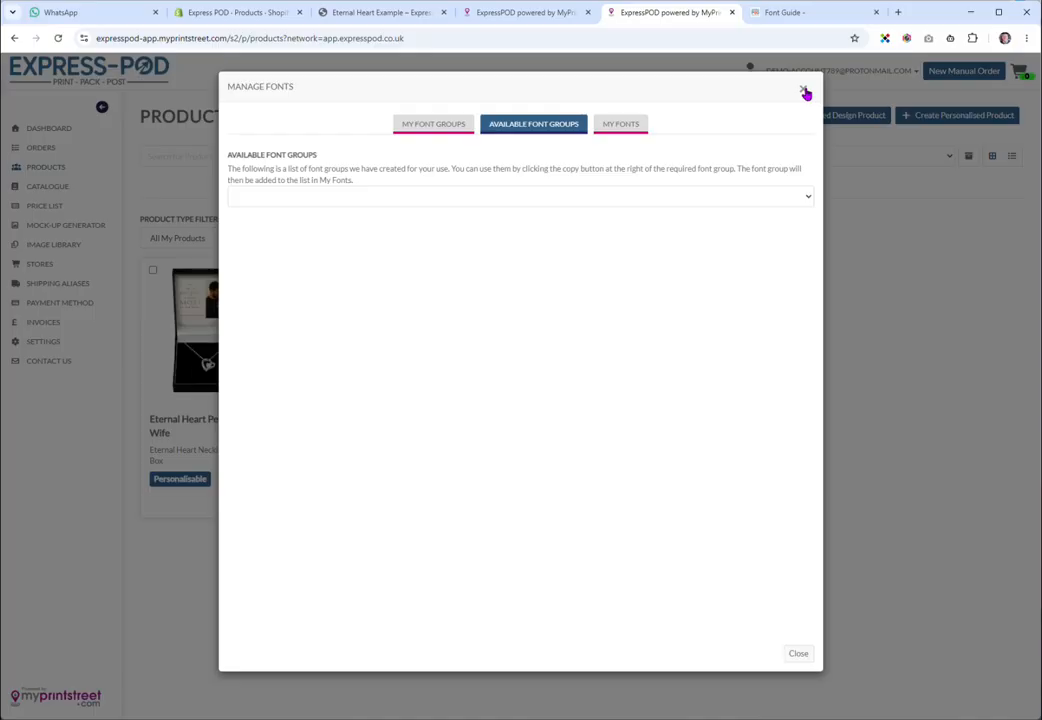
{"action": "left_click", "coordinate": [804, 92]}
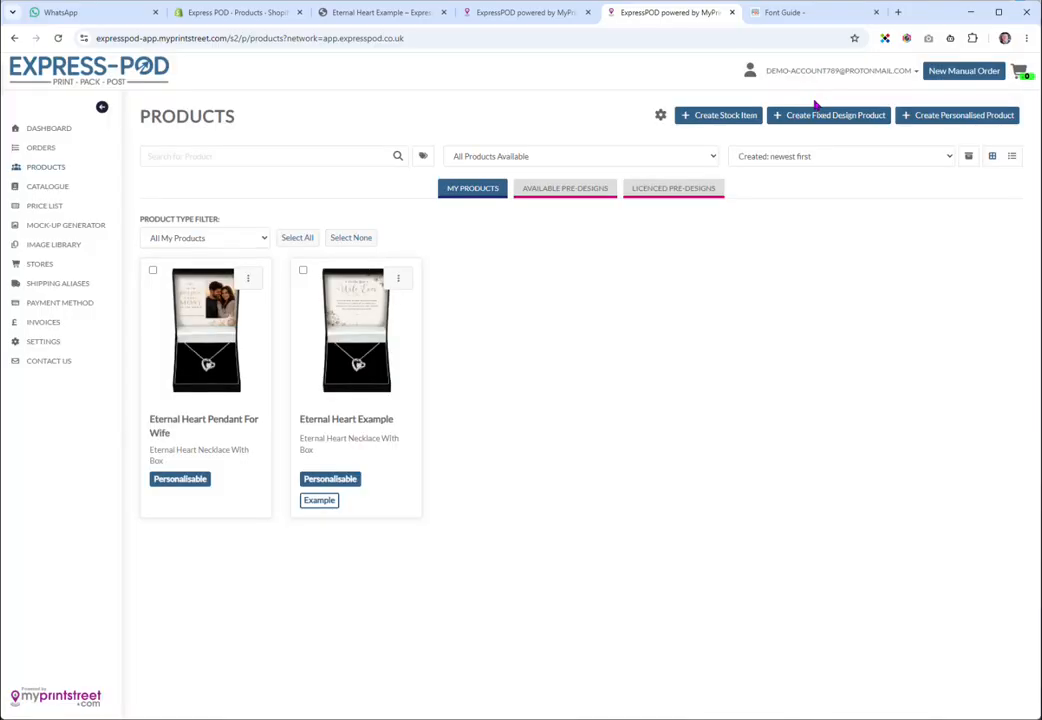
In the Eternal Heart editor, save and select the Sign Off Fonts group for the sign-off text
{"action": "left_click", "coordinate": [541, 15]}
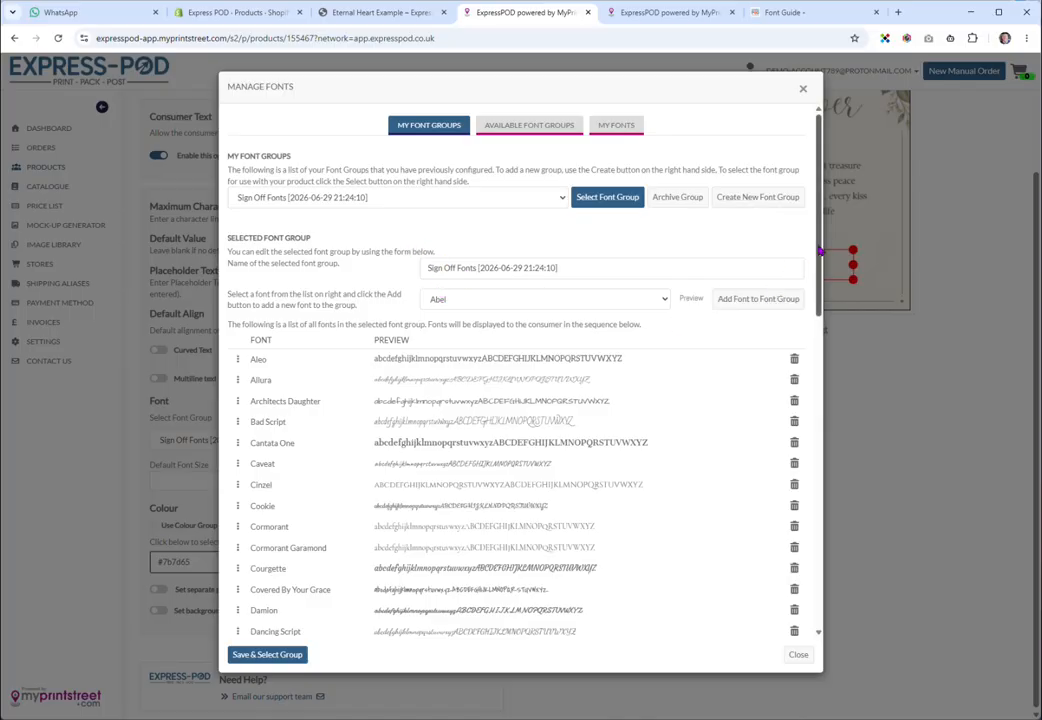
{"action": "scroll", "coordinate": [805, 295], "scroll_direction": "down", "scroll_amount": 2}
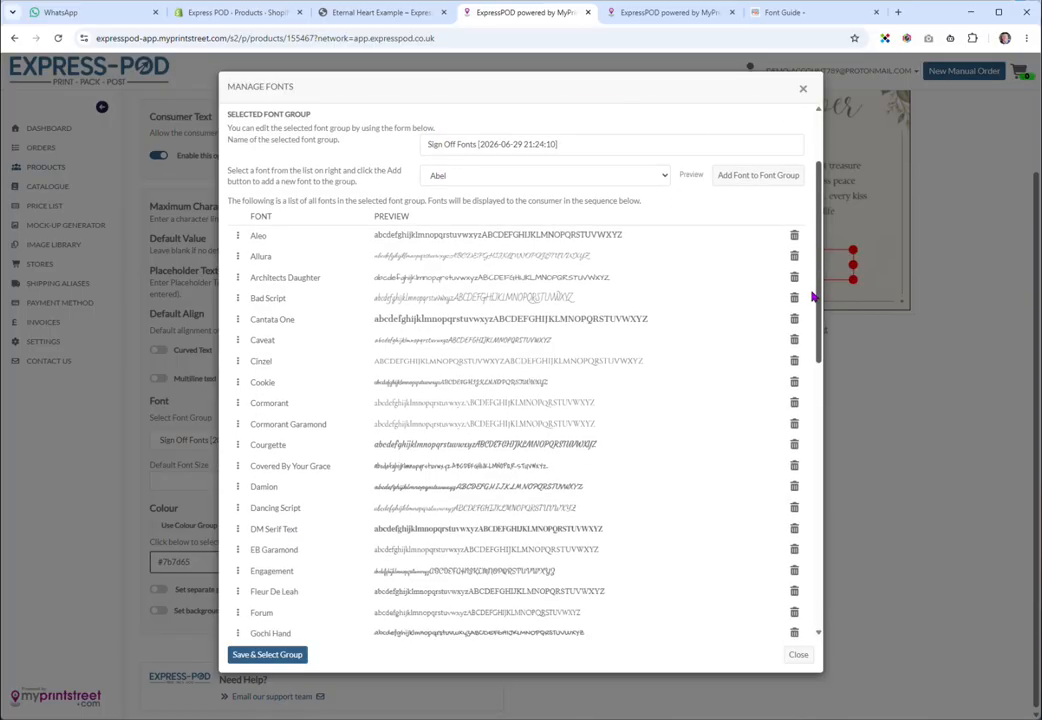
{"action": "left_click_drag", "start_coordinate": [813, 297], "coordinate": [817, 250]}
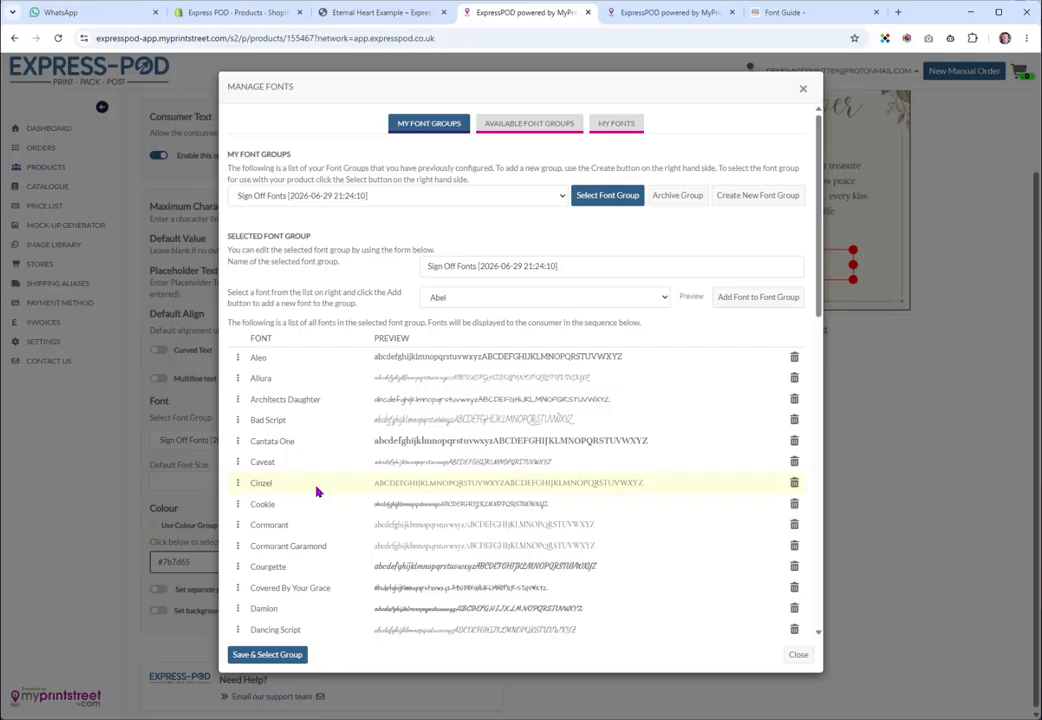
{"action": "left_click", "coordinate": [265, 656]}
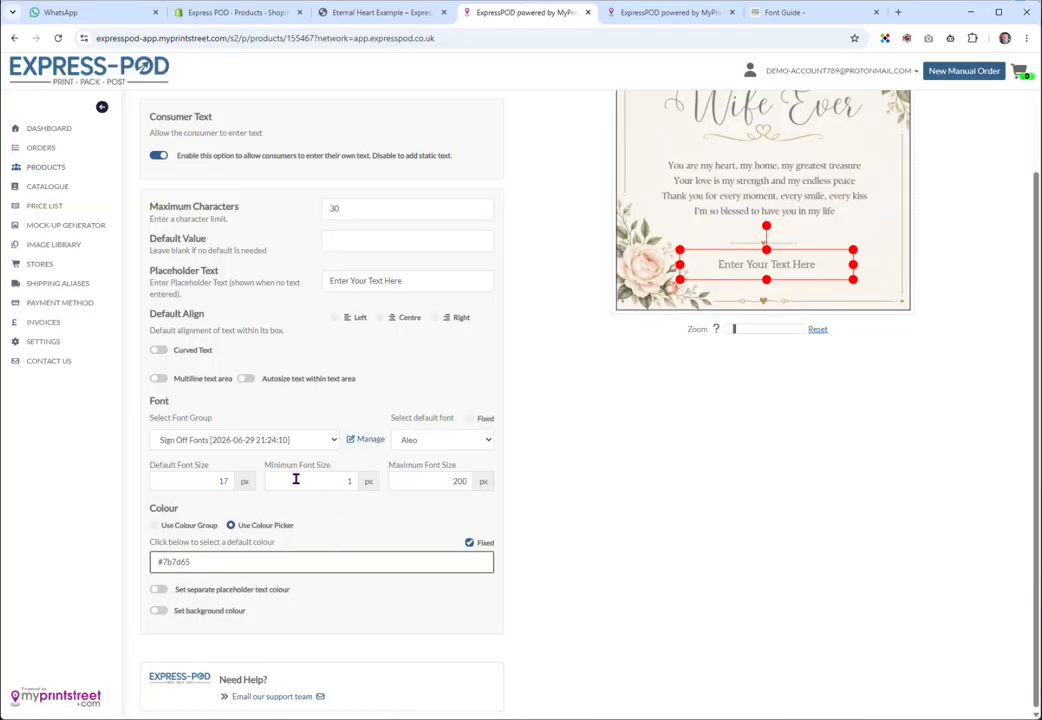
Try Bad Script and Cormorant as the default font, then settle on Cinzel
{"action": "left_click", "coordinate": [443, 440]}
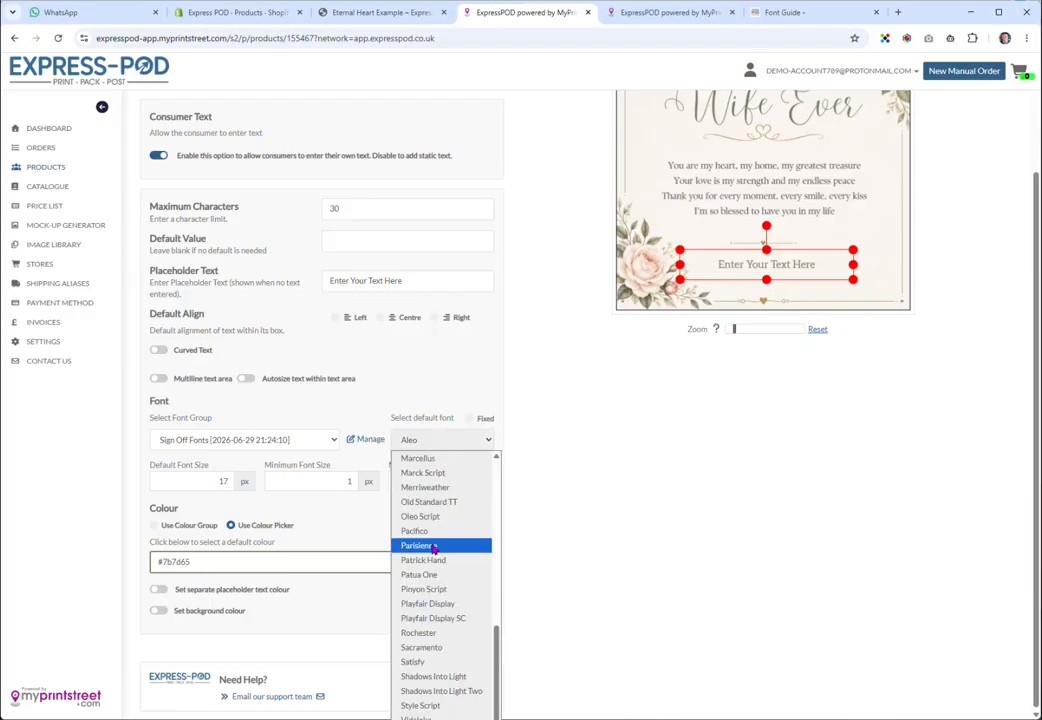
{"action": "scroll", "coordinate": [433, 586], "scroll_direction": "up", "scroll_amount": 10}
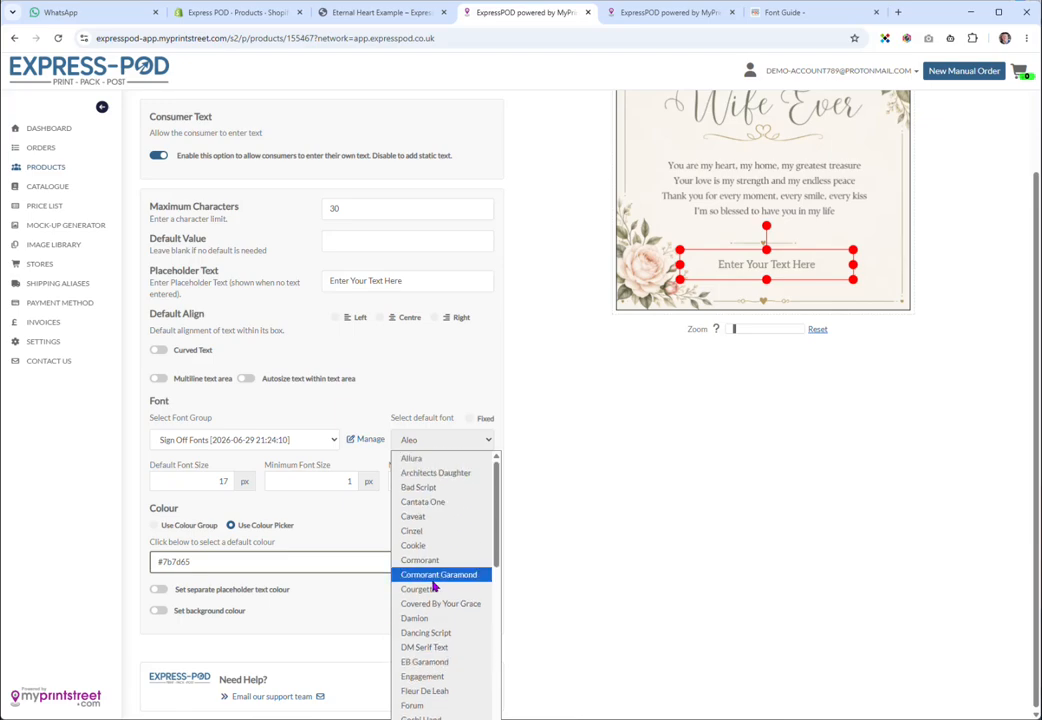
{"action": "left_click", "coordinate": [433, 488]}
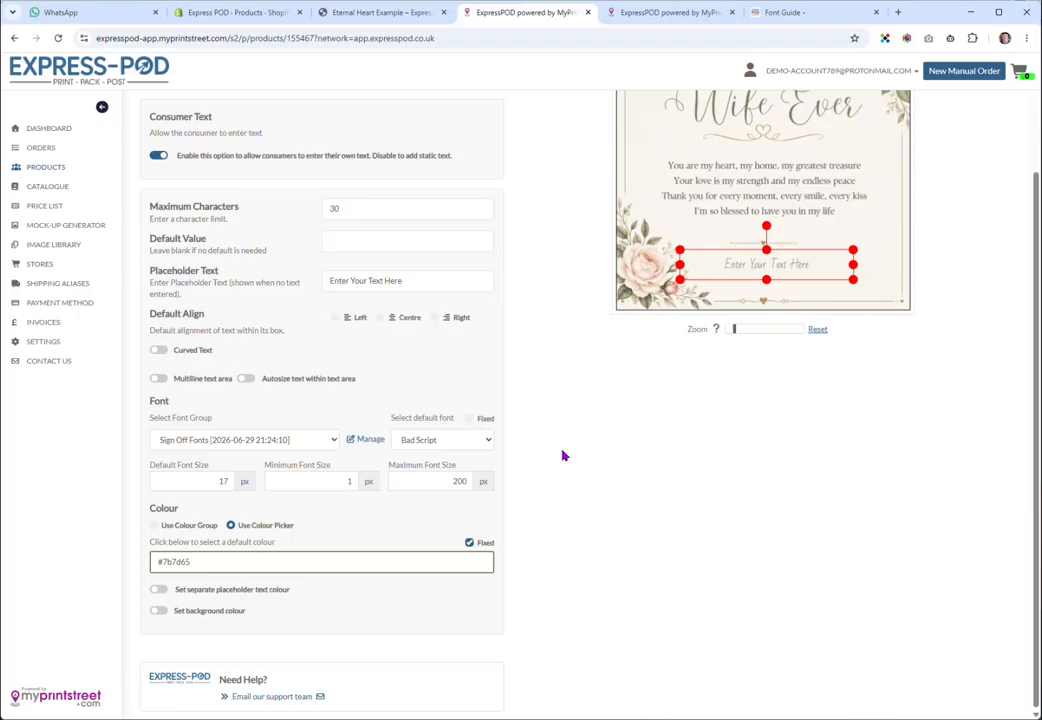
{"action": "left_click", "coordinate": [472, 443]}
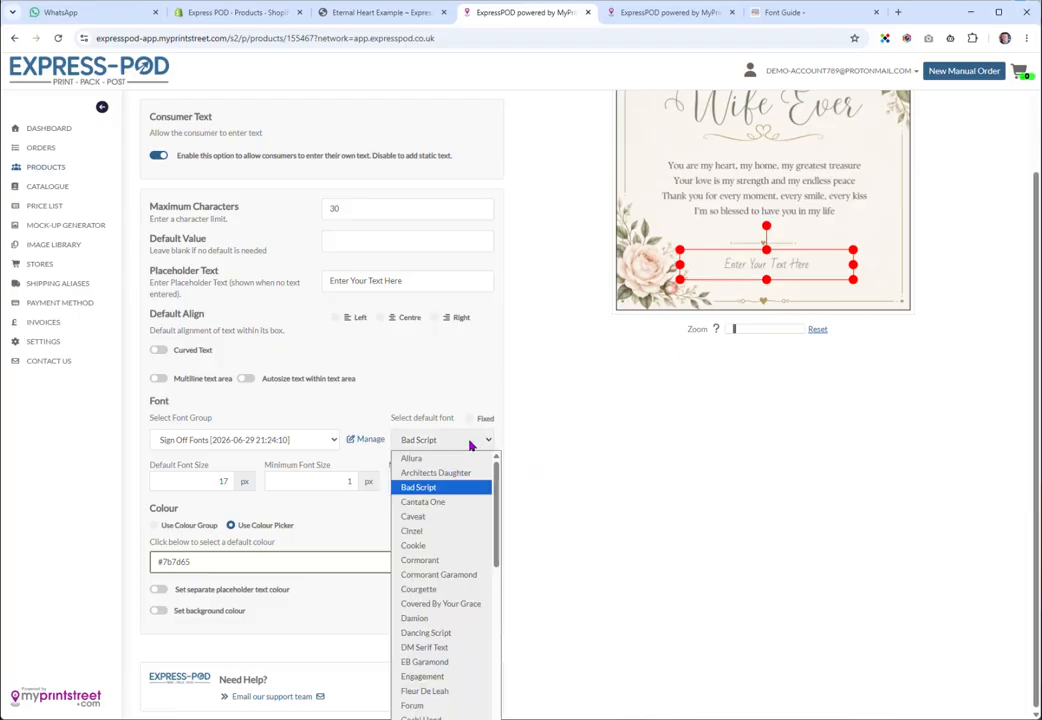
{"action": "left_click", "coordinate": [440, 563]}
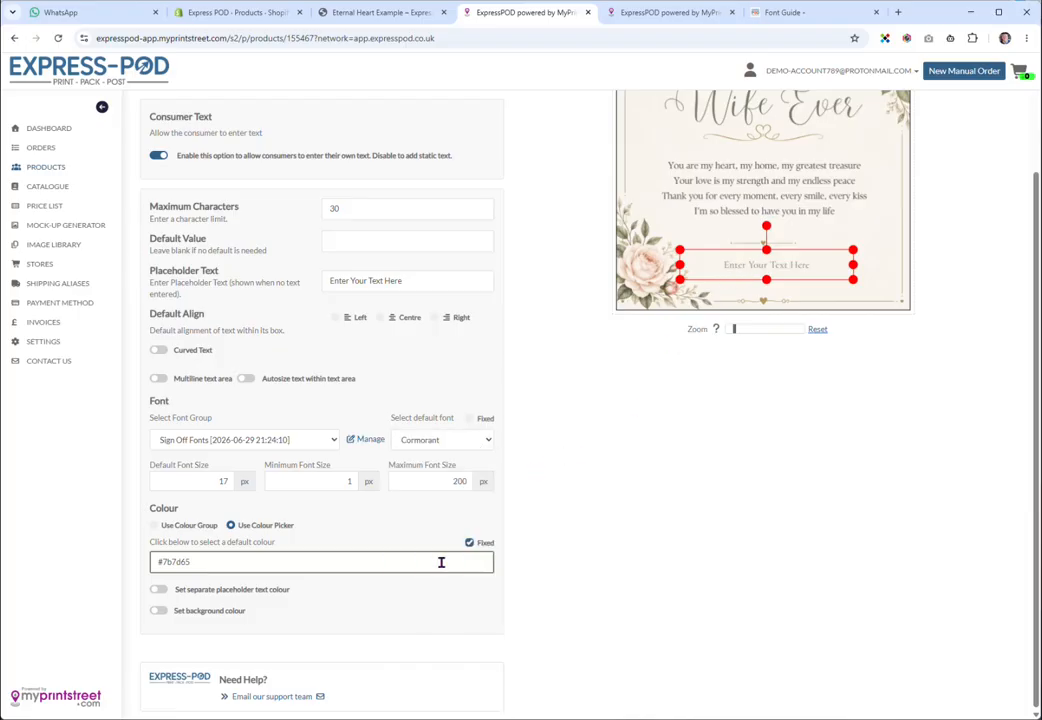
{"action": "left_click", "coordinate": [484, 445]}
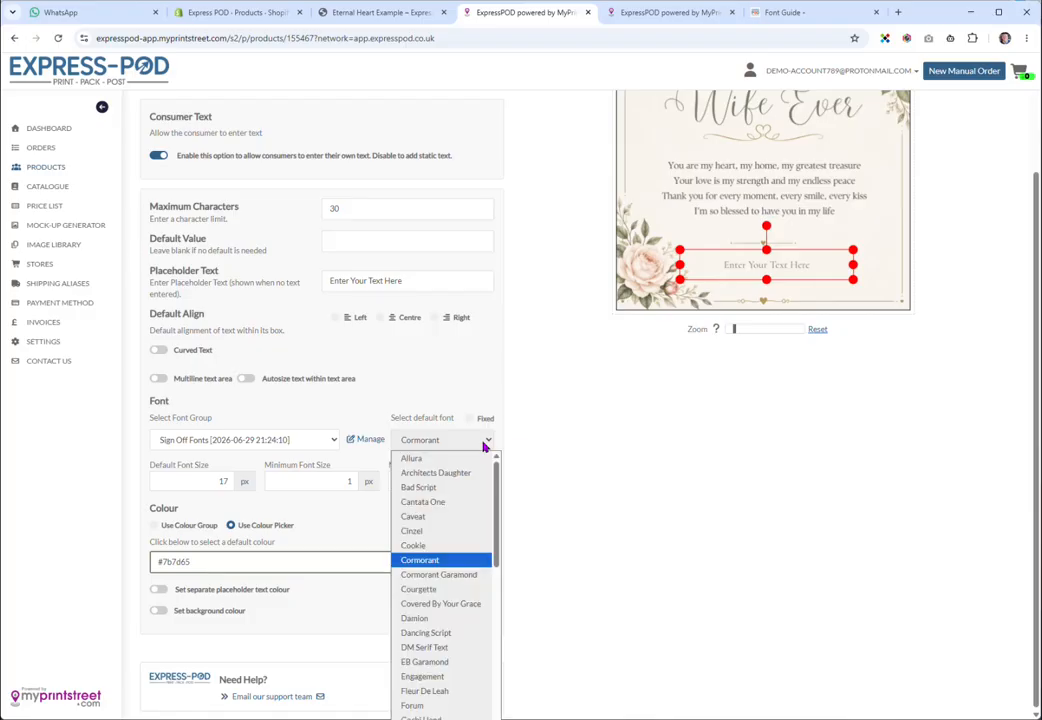
{"action": "left_click", "coordinate": [463, 533]}
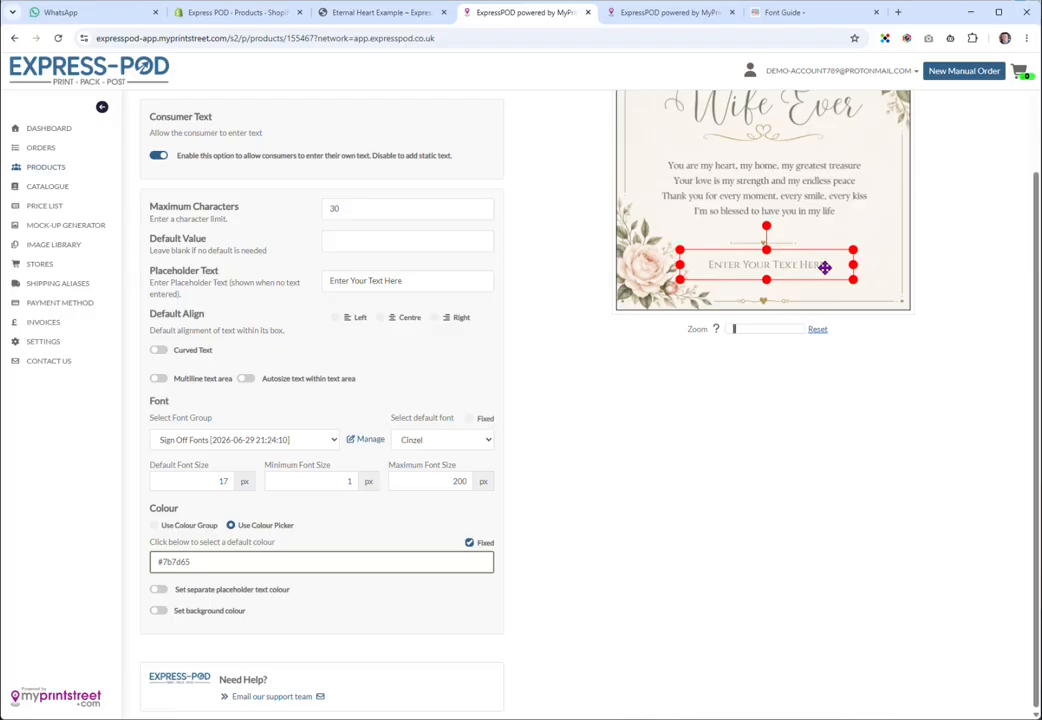
Lower the sign-off text's Maximum Characters from 30 to 28
{"action": "left_click_drag", "start_coordinate": [423, 284], "coordinate": [328, 296]}
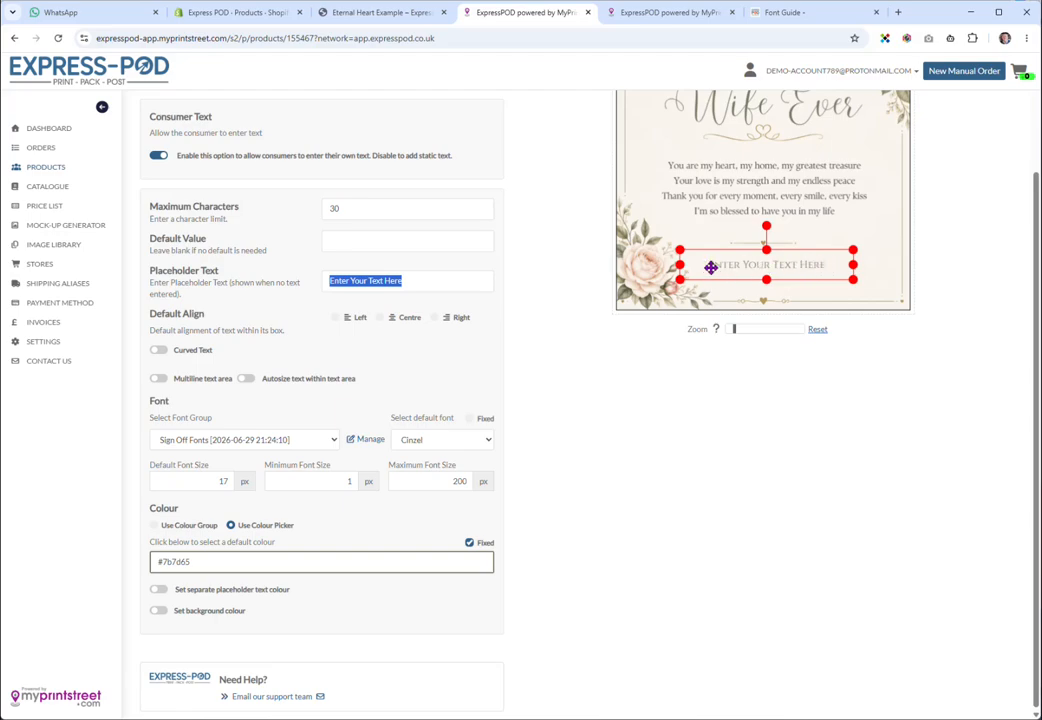
{"action": "left_click_drag", "start_coordinate": [395, 209], "coordinate": [307, 209]}
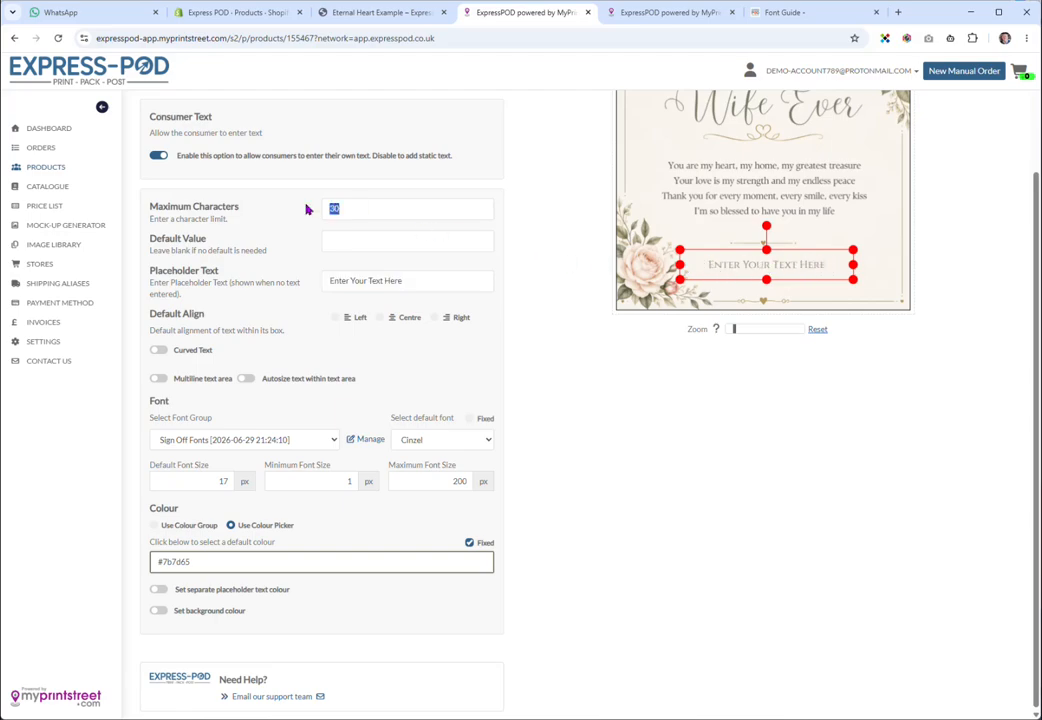
{"action": "type", "text": "28"}
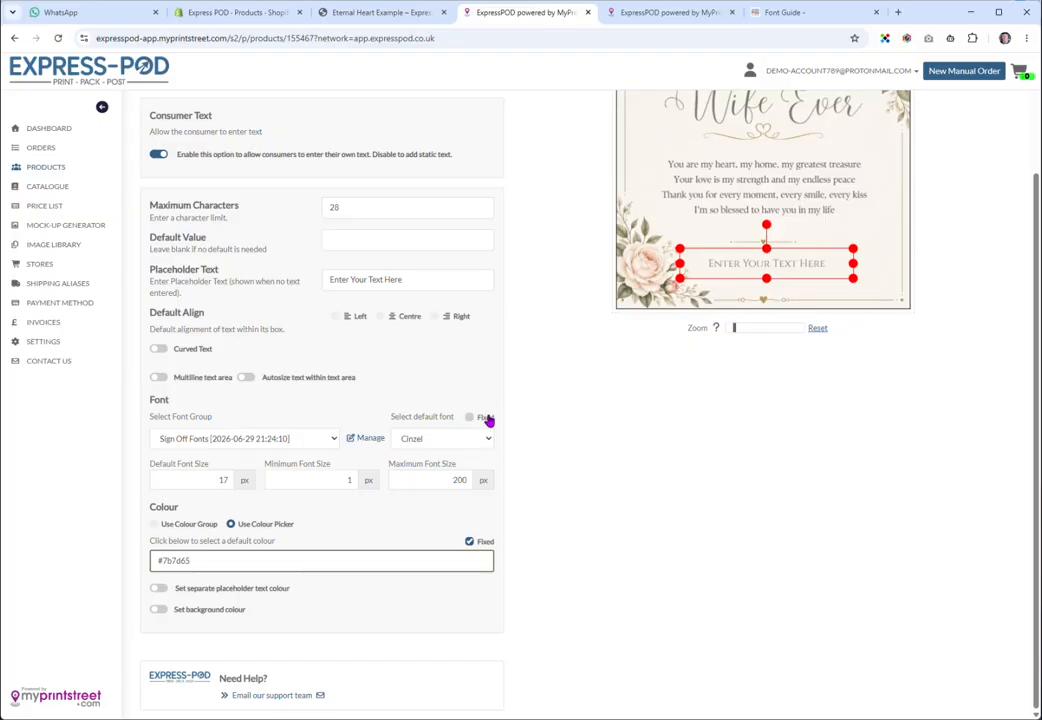
Keep Cinzel as the default font and mark it Fixed so customers cannot change it
{"action": "left_click", "coordinate": [489, 441]}
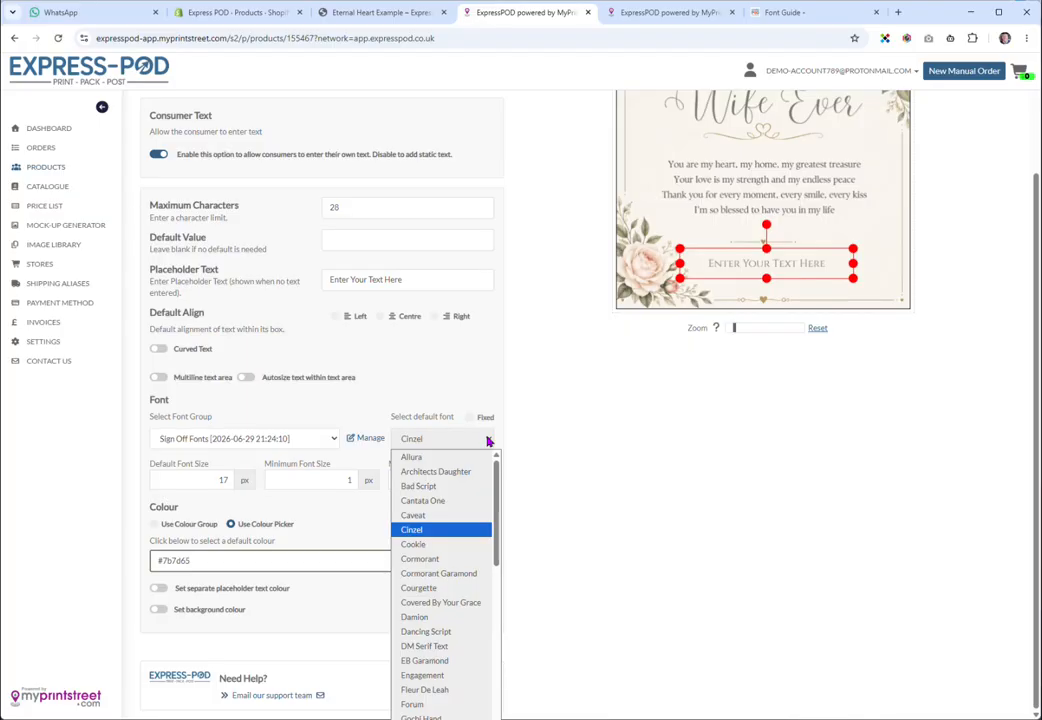
{"action": "left_click", "coordinate": [489, 441]}
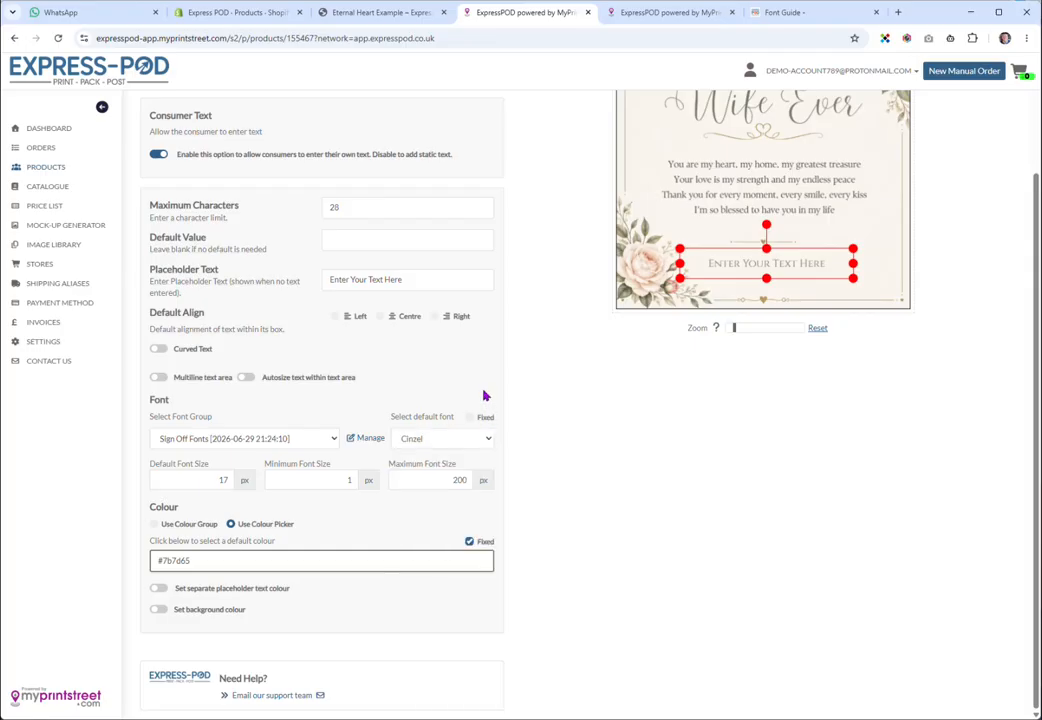
{"action": "left_click", "coordinate": [472, 423]}
{"action": "scroll", "coordinate": [462, 385], "scroll_direction": "up", "scroll_amount": 1}
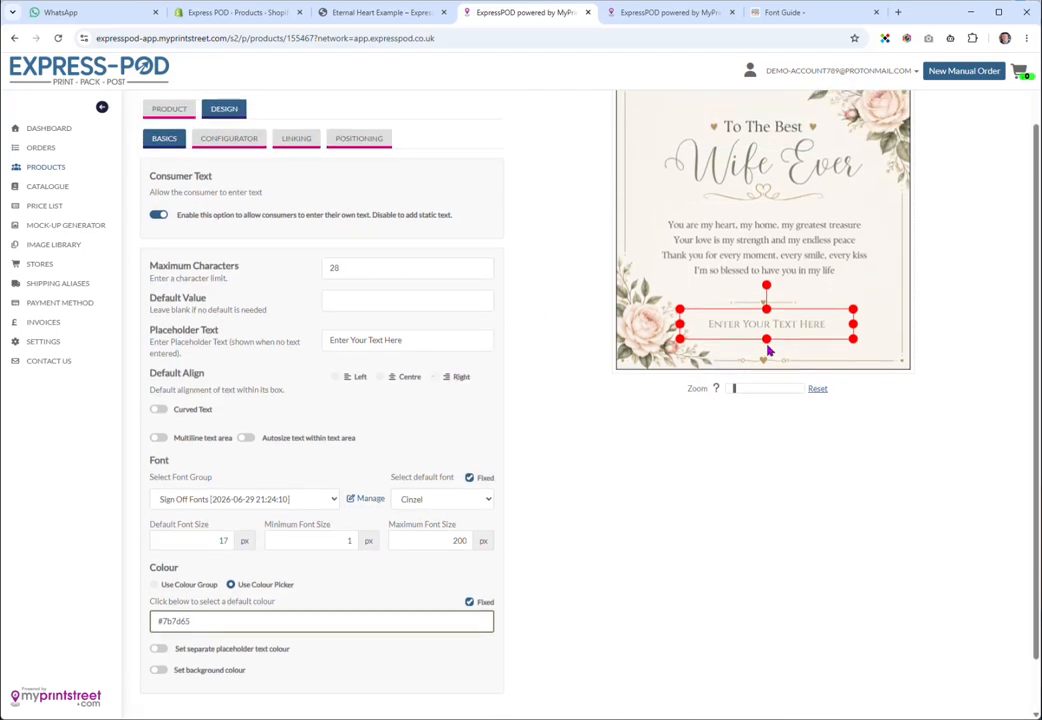
In Positioning, reduce the sign-off text box height to 32
{"action": "left_click", "coordinate": [358, 141]}
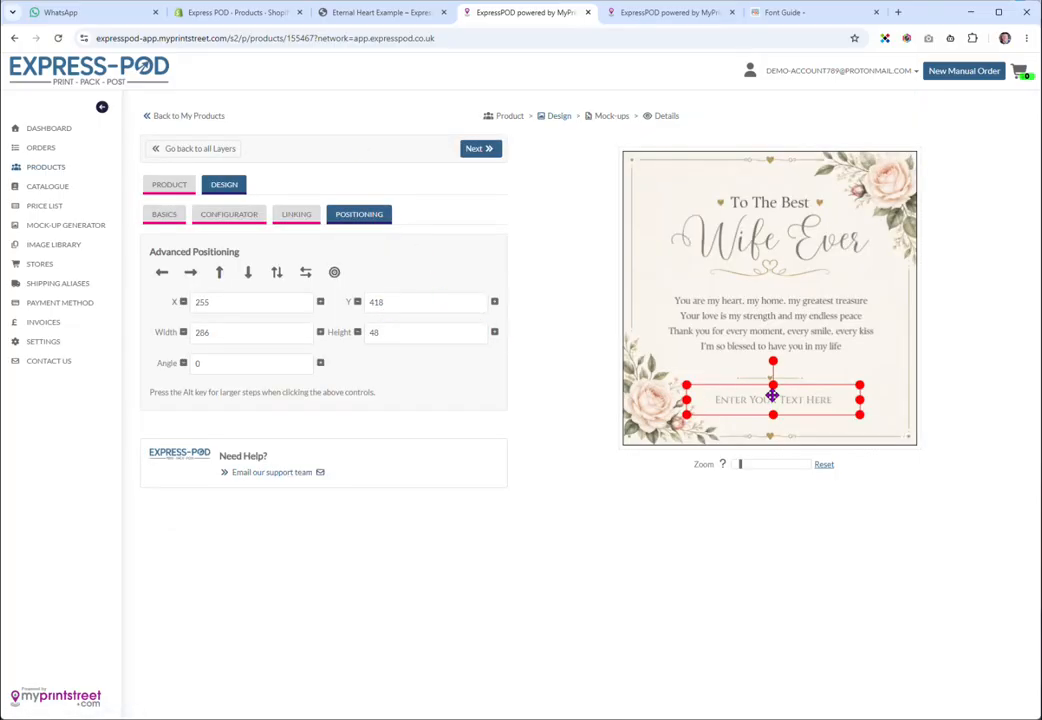
{"action": "double_click", "coordinate": [357, 332]}
{"action": "double_click", "coordinate": [357, 332]}
{"action": "double_click", "coordinate": [357, 332]}
{"action": "triple_click", "coordinate": [357, 332]}
{"action": "double_click", "coordinate": [357, 332]}
{"action": "double_click", "coordinate": [357, 332]}
{"action": "double_click", "coordinate": [357, 332]}
{"action": "left_click", "coordinate": [357, 332]}
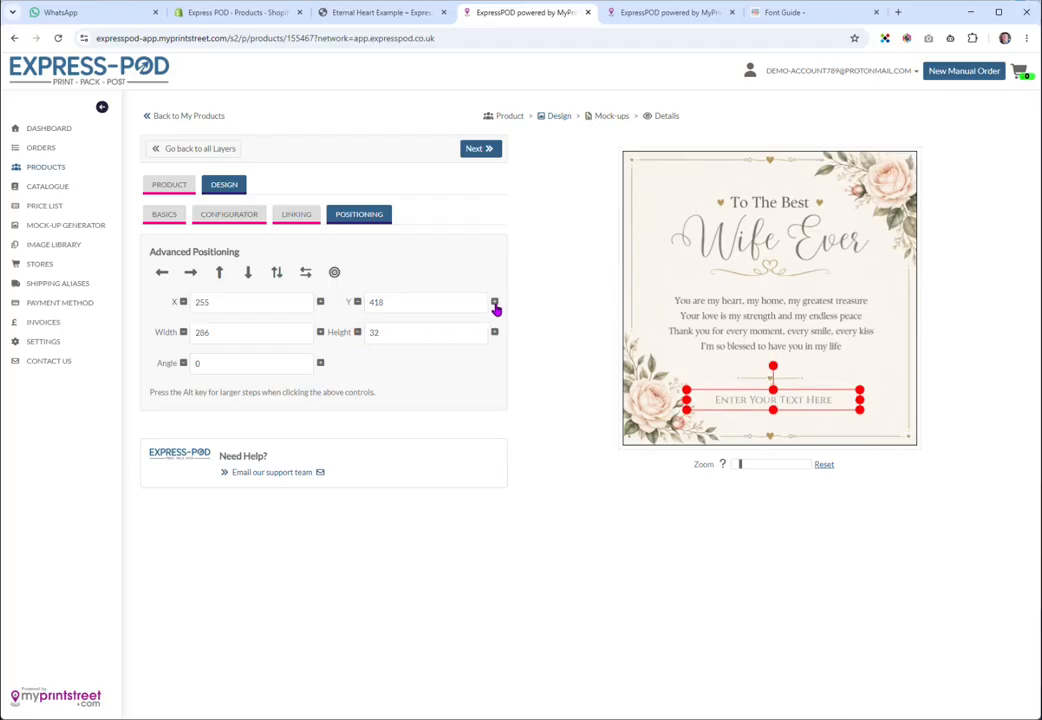
Move the box to Y 420, centre it horizontally at X 250, and show Configurator options
{"action": "double_click", "coordinate": [495, 304]}
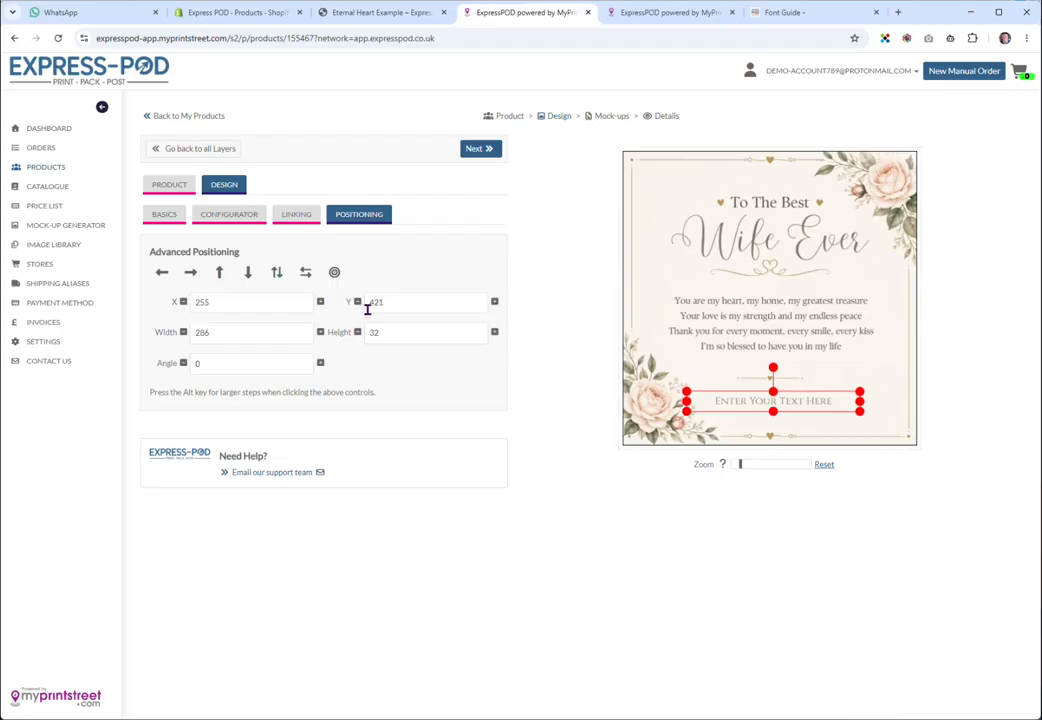
{"action": "left_click", "coordinate": [320, 303]}
{"action": "double_click", "coordinate": [320, 303]}
{"action": "double_click", "coordinate": [320, 303]}
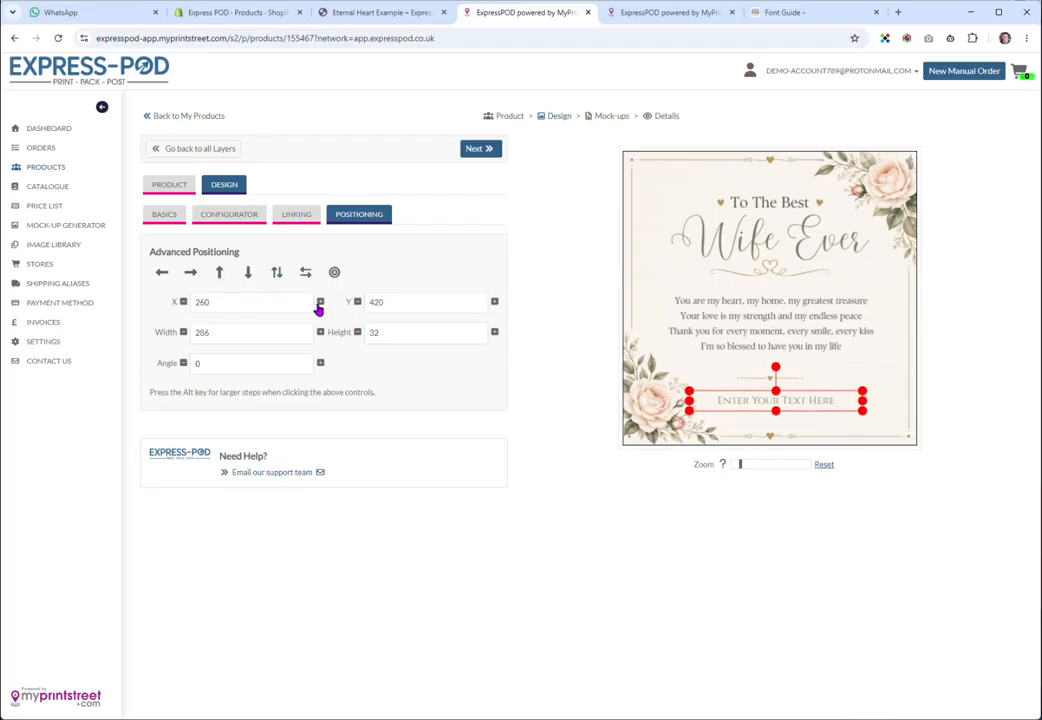
{"action": "left_click", "coordinate": [183, 302]}
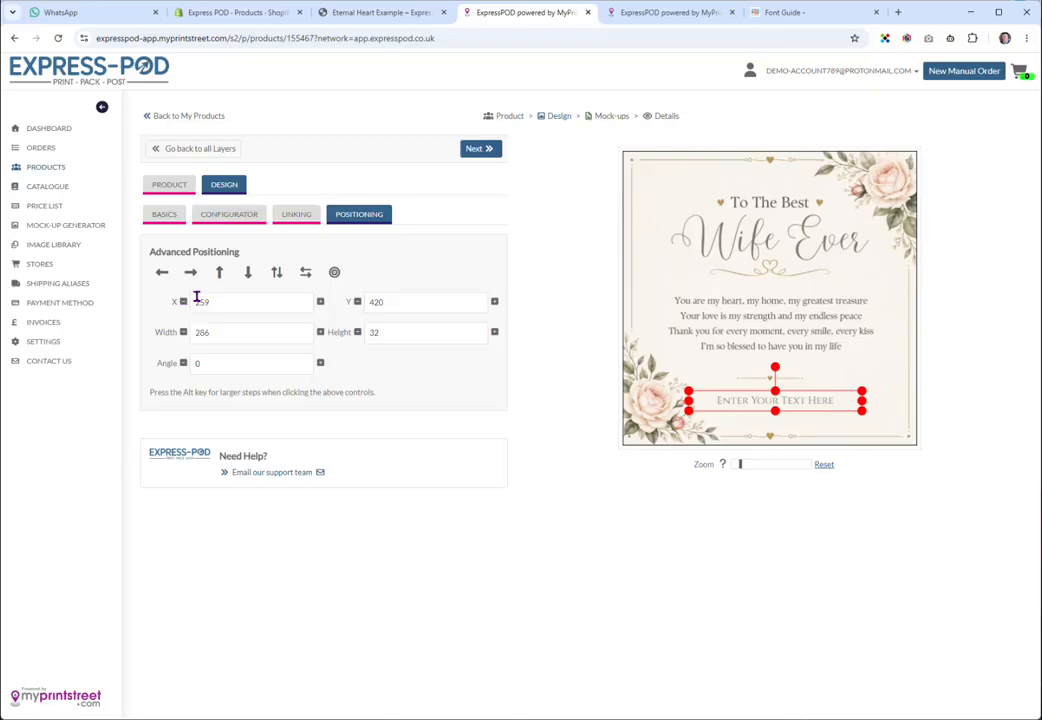
{"action": "left_click", "coordinate": [305, 274]}
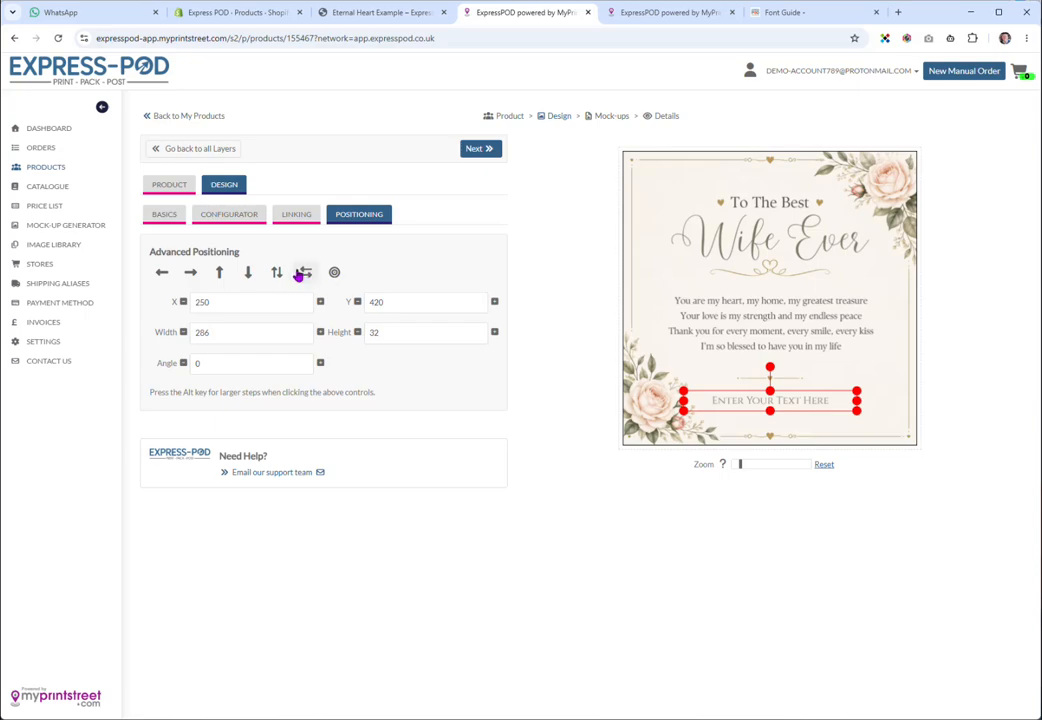
{"action": "left_click", "coordinate": [231, 219]}
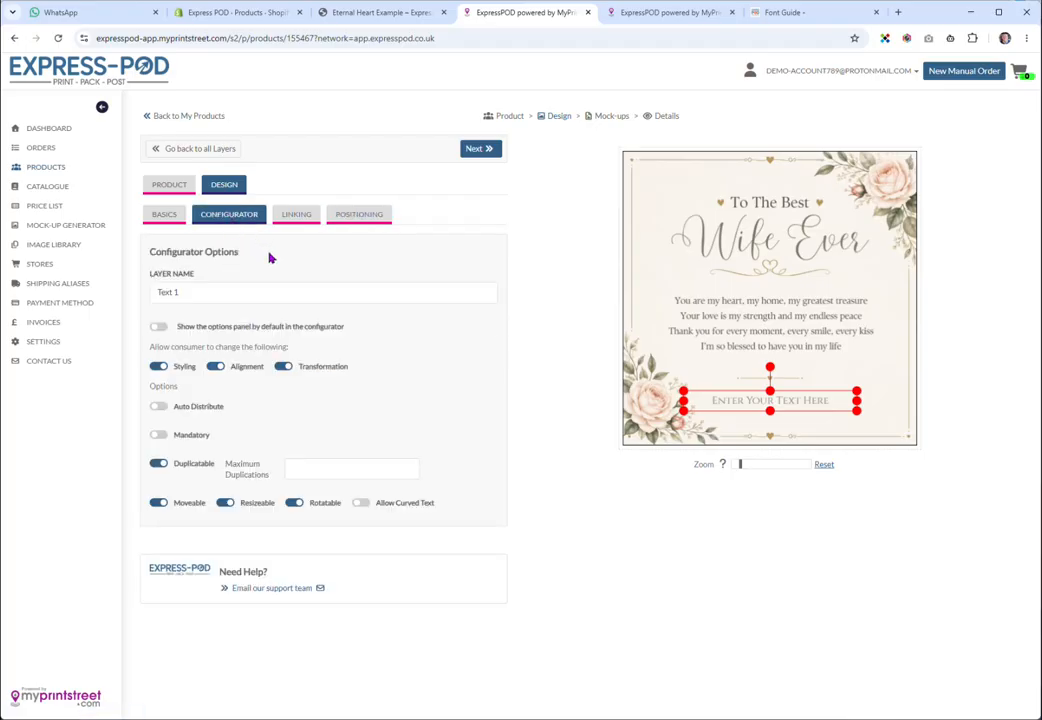
Rename the layer from Text 1 to 'Enter Your Text', matching the storefront's field label
{"action": "left_click", "coordinate": [400, 13]}
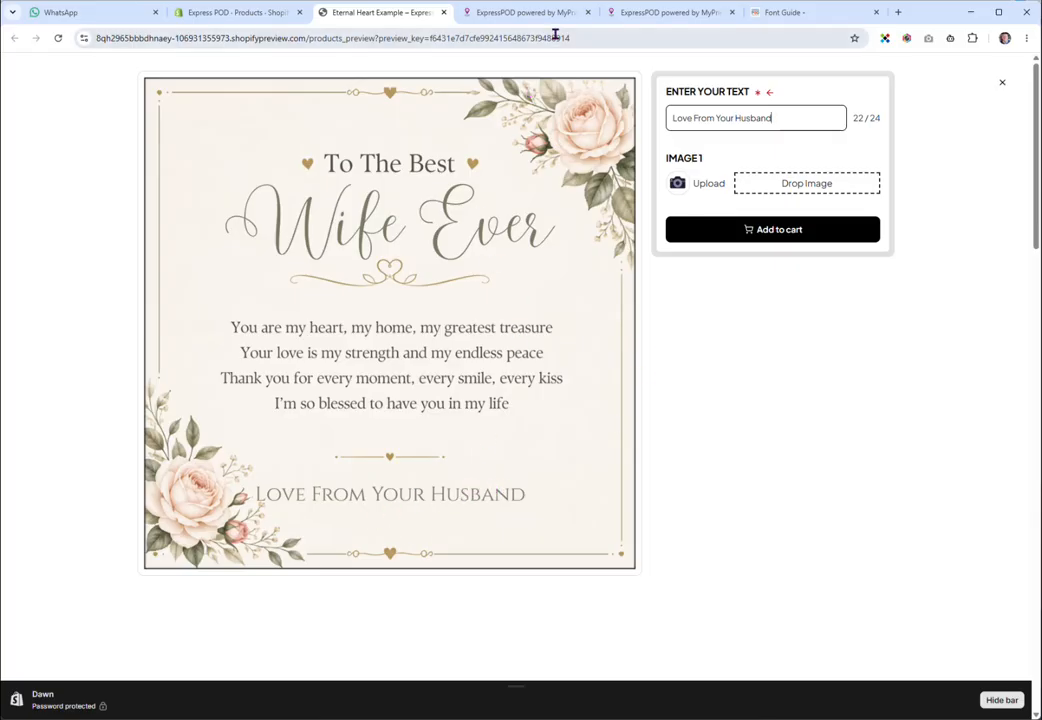
{"action": "left_click", "coordinate": [528, 13]}
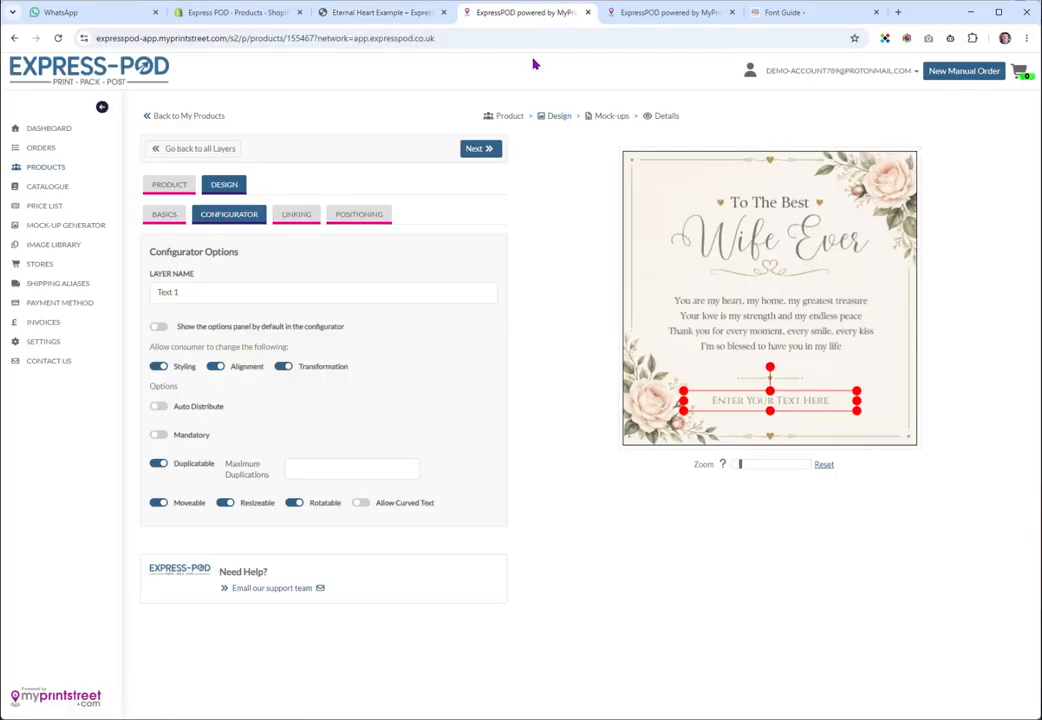
{"action": "left_click_drag", "start_coordinate": [200, 295], "coordinate": [150, 307]}
{"action": "type", "text": "Enter Your T"}
{"action": "left_click", "coordinate": [398, 13]}
{"action": "left_click_drag", "start_coordinate": [665, 93], "coordinate": [765, 92]}
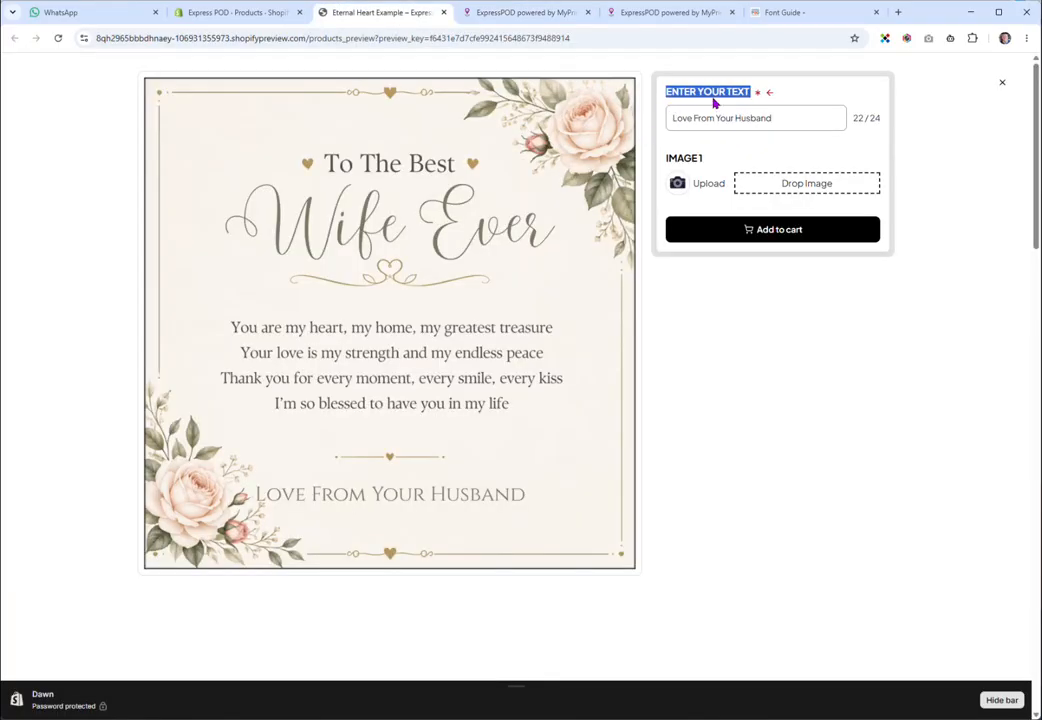
{"action": "left_click", "coordinate": [500, 21]}
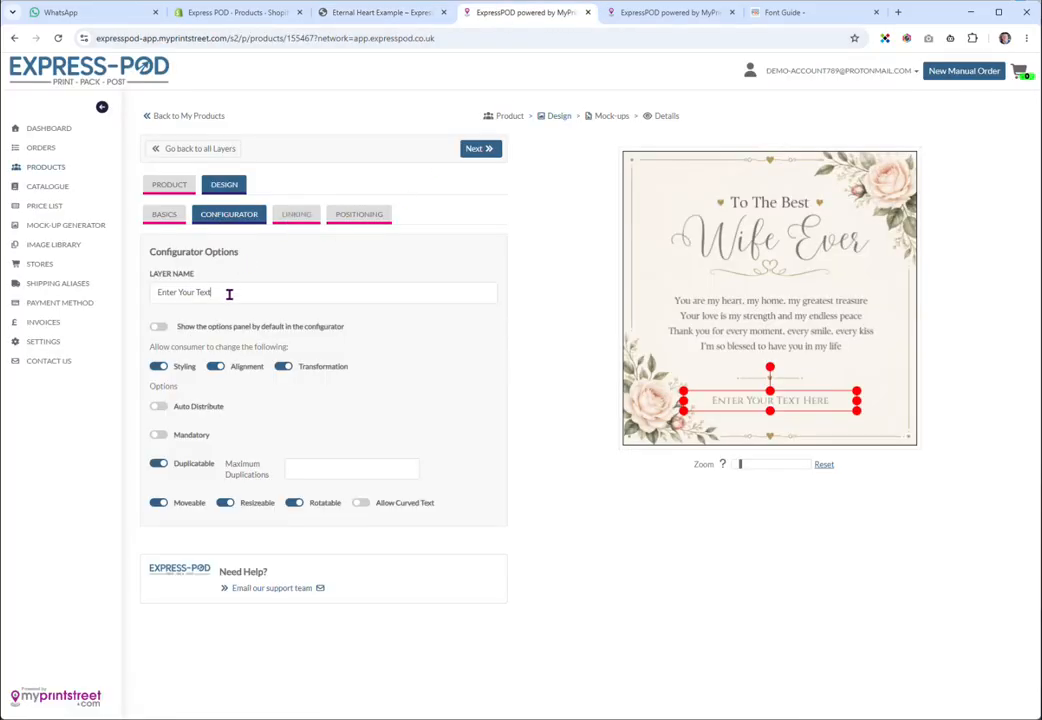
{"action": "left_click", "coordinate": [675, 12]}
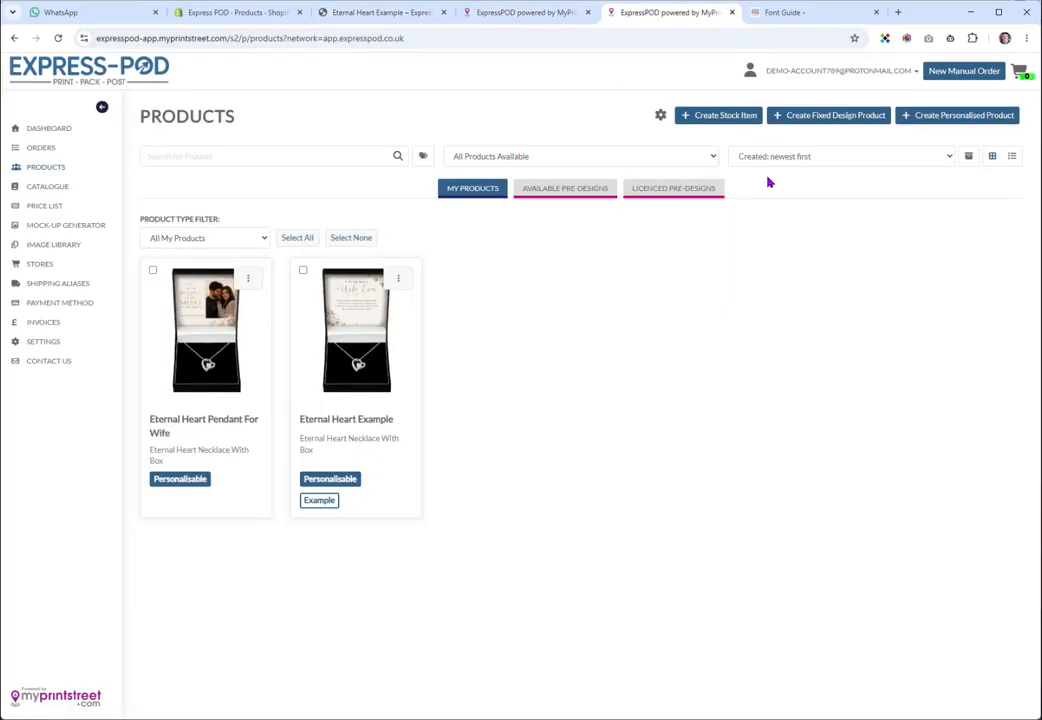
{"action": "left_click", "coordinate": [389, 14]}
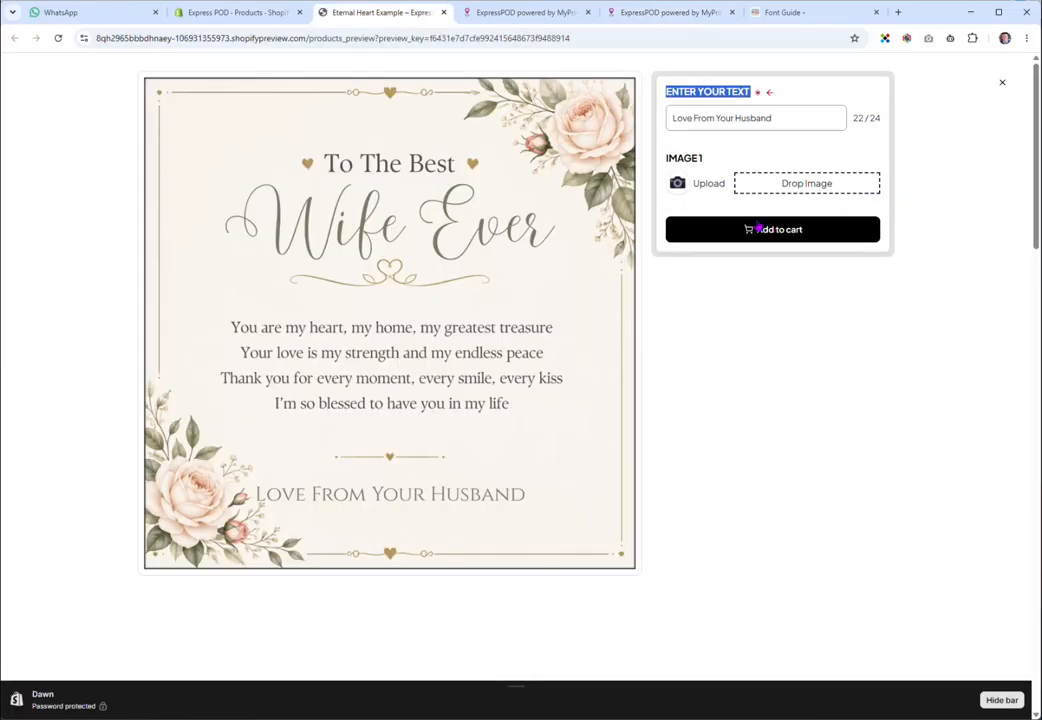
{"action": "left_click", "coordinate": [526, 13]}
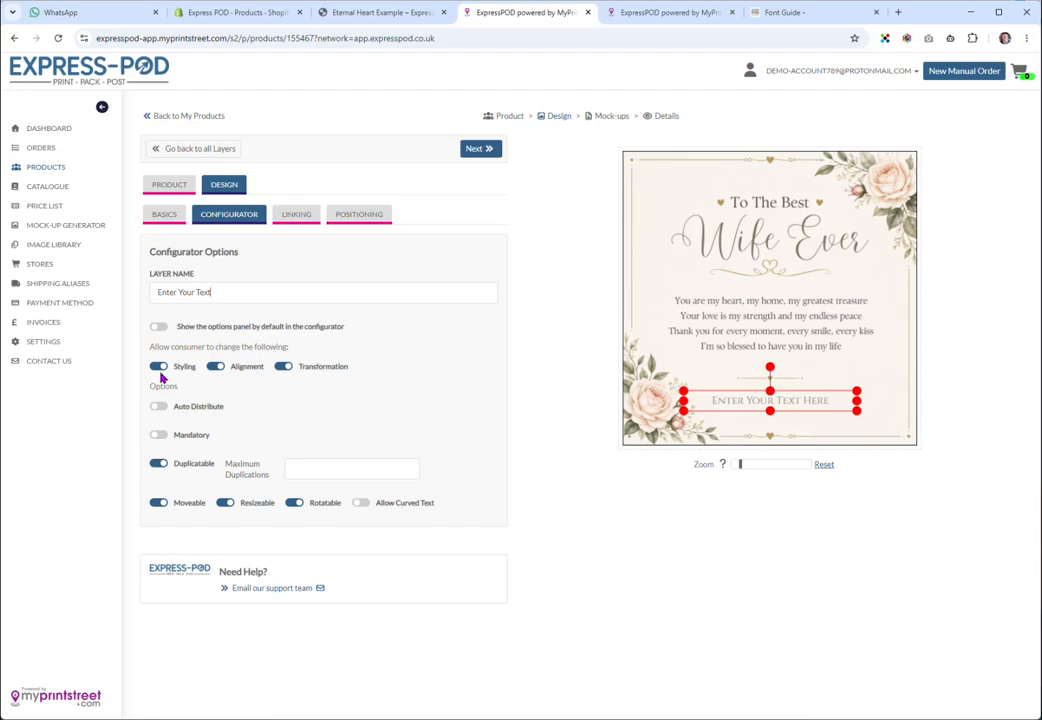
Turn off Duplicatable and make the sign-off text Mandatory
{"action": "left_click", "coordinate": [280, 368]}
{"action": "left_click", "coordinate": [356, 12]}
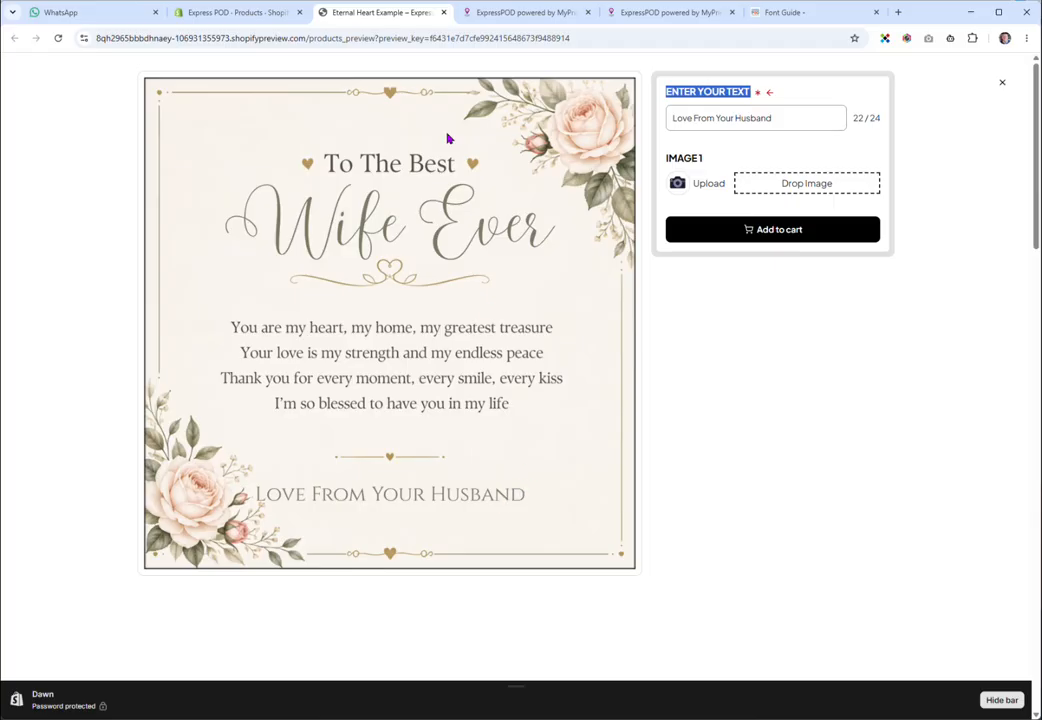
{"action": "left_click", "coordinate": [492, 14]}
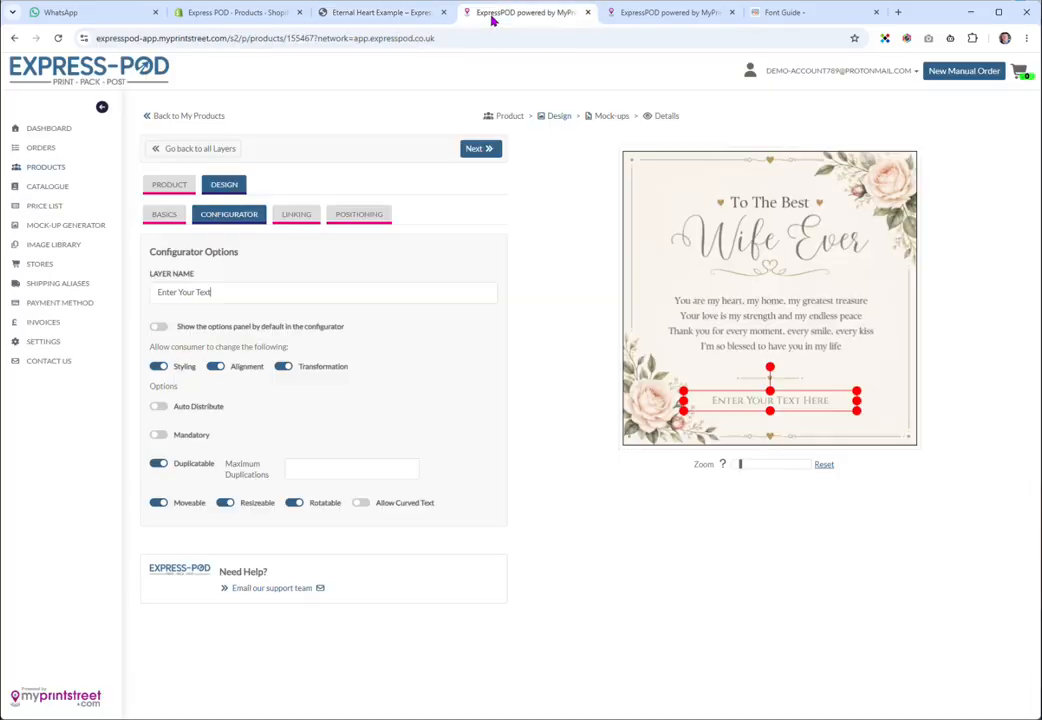
{"action": "left_click", "coordinate": [158, 503]}
{"action": "left_click", "coordinate": [158, 503]}
{"action": "left_click", "coordinate": [158, 463]}
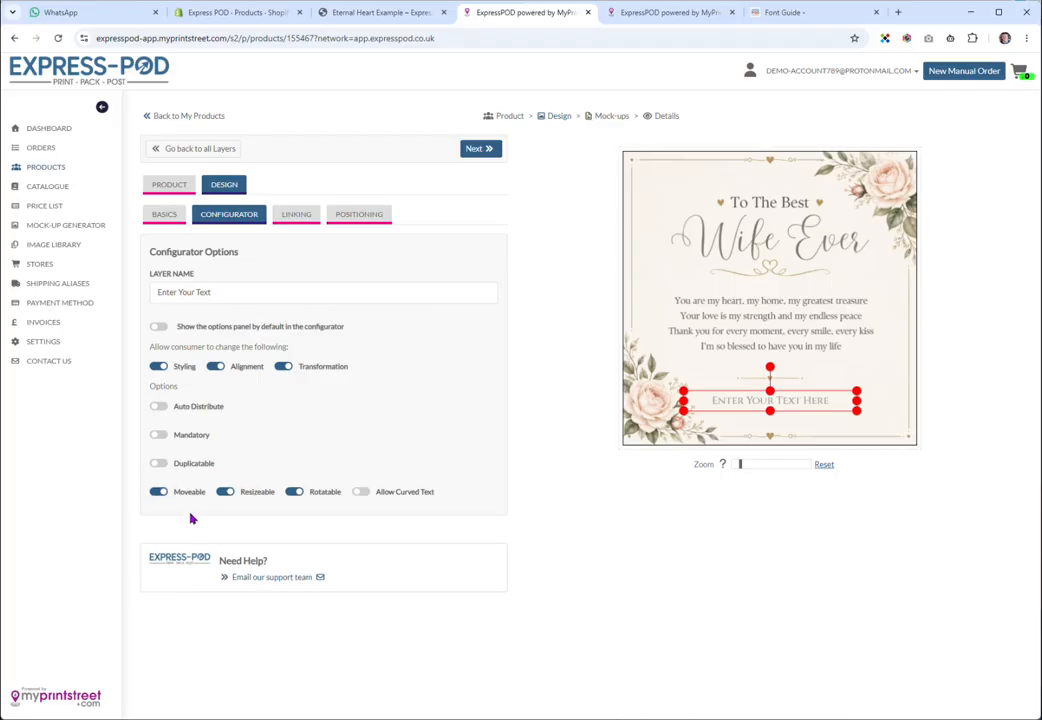
{"action": "left_click", "coordinate": [159, 435]}
Switch off Moveable and Resizeable, keeping the text below the verse, and check its Positioning values
{"action": "left_click", "coordinate": [159, 493]}
{"action": "left_click", "coordinate": [159, 492]}
{"action": "left_click", "coordinate": [292, 494]}
{"action": "left_click", "coordinate": [292, 495]}
{"action": "mouse_move", "coordinate": [791, 400]}
{"action": "left_mouse_down"}
{"action": "mouse_move", "coordinate": [800, 246]}
{"action": "mouse_move", "coordinate": [724, 228]}
{"action": "mouse_move", "coordinate": [792, 371]}
{"action": "mouse_move", "coordinate": [788, 401]}
{"action": "left_mouse_up"}
{"action": "left_click", "coordinate": [158, 492]}
{"action": "left_click", "coordinate": [226, 492]}
{"action": "left_click", "coordinate": [356, 215]}
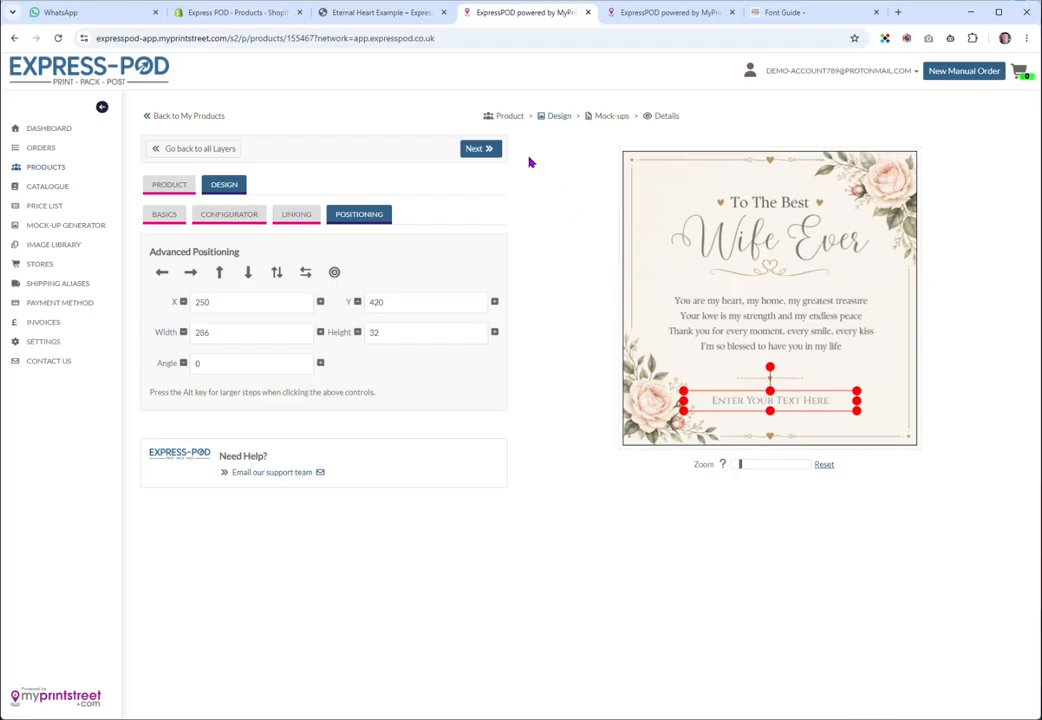
Advance the product to the Mock-ups step, confirming the dialog, and view the storefront card preview
{"action": "left_click", "coordinate": [490, 148]}
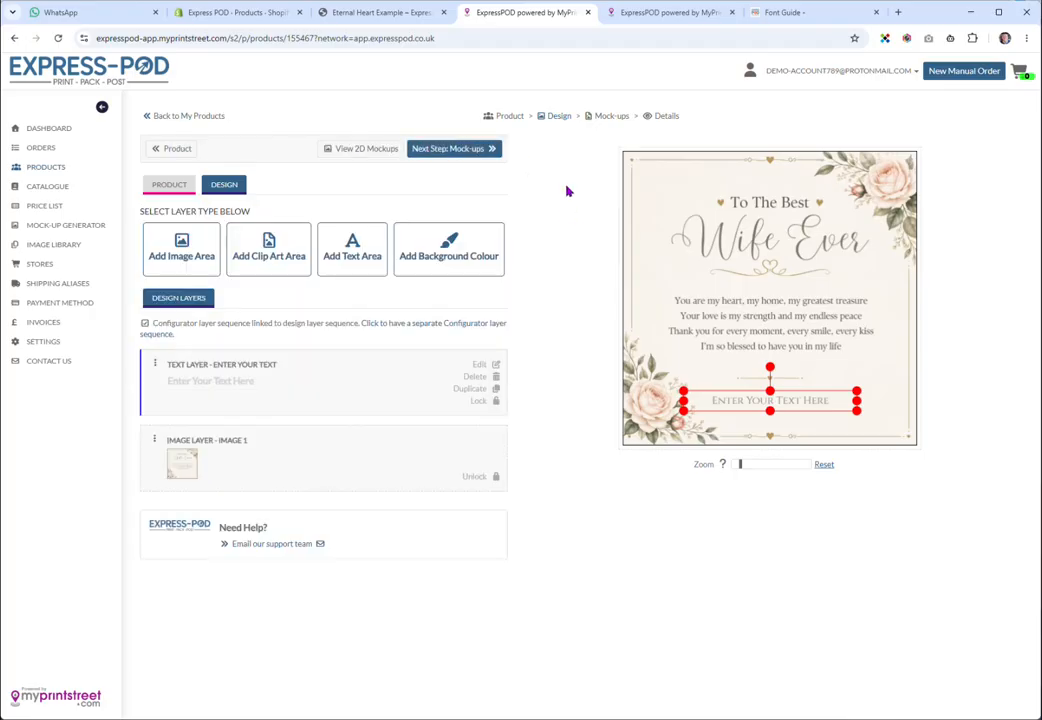
{"action": "left_click", "coordinate": [480, 148]}
{"action": "left_click", "coordinate": [609, 207]}
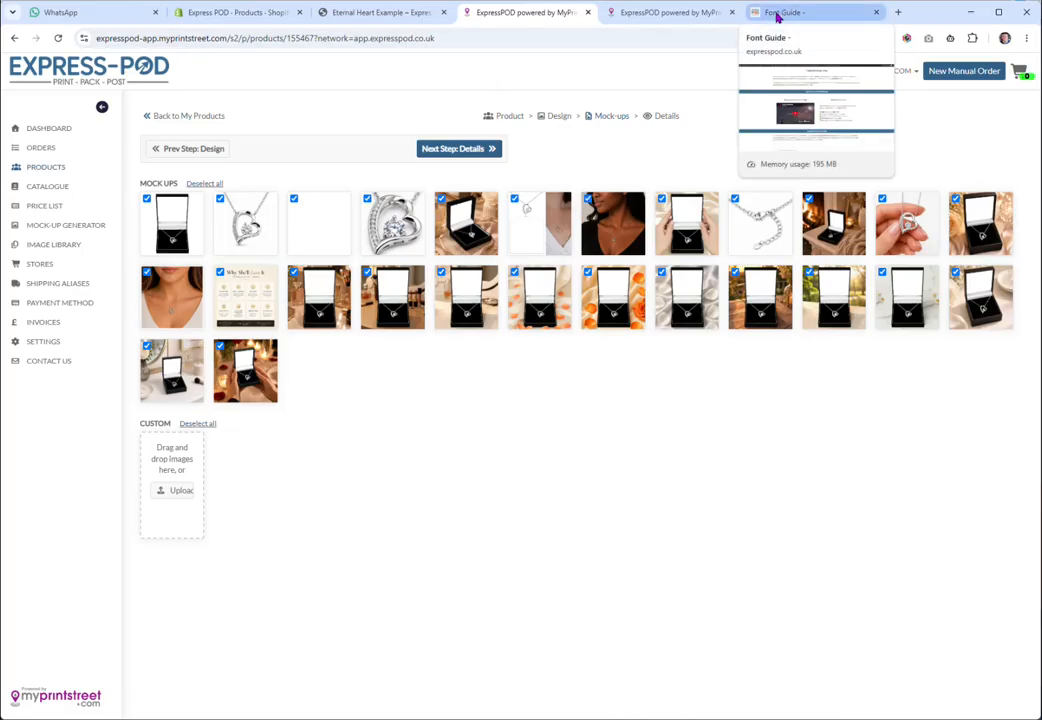
{"action": "left_click", "coordinate": [421, 14]}
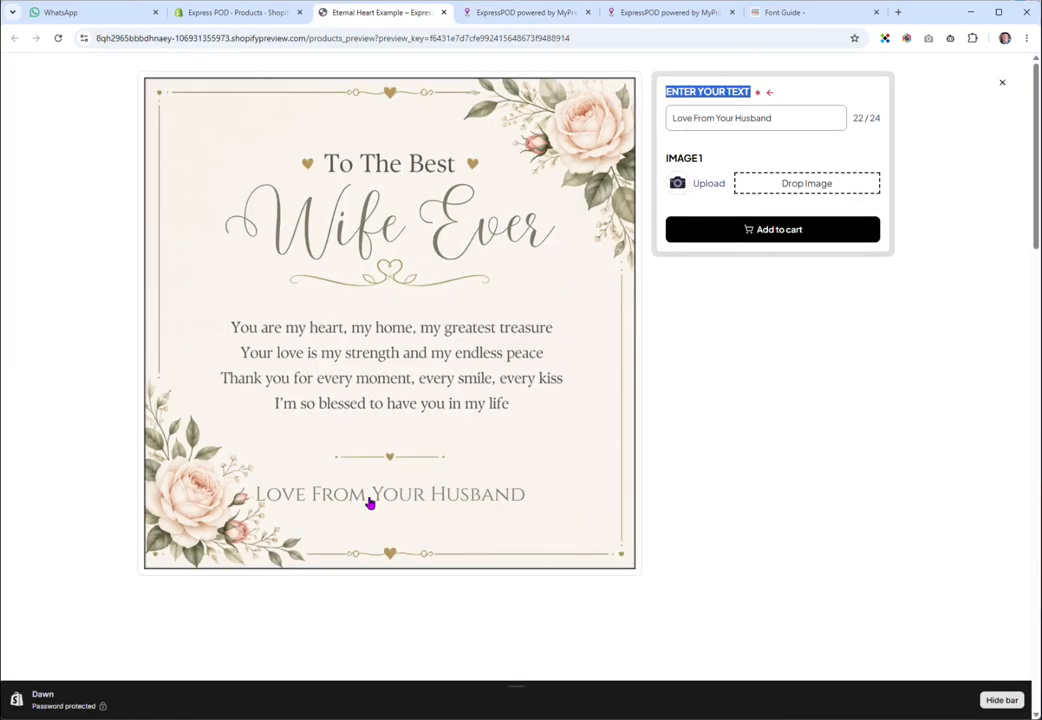